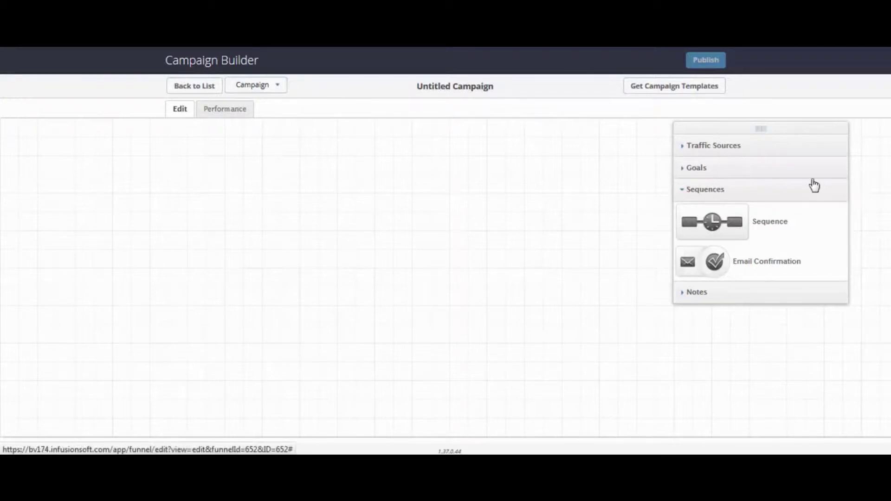
Step: Place a "Sign up for newsletter" goal on the canvas and set it as achieved when a contact submits a web form
{"action": "left_click", "coordinate": [787, 174]}
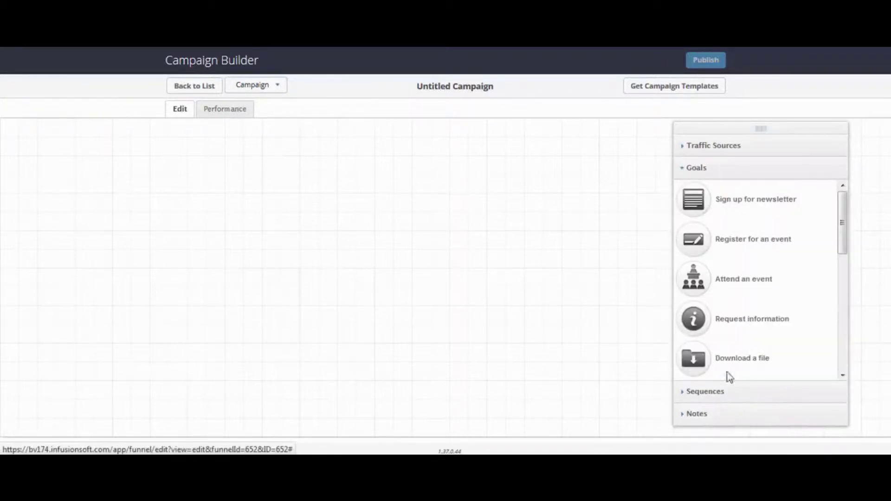
{"action": "left_click_drag", "start_coordinate": [684, 201], "coordinate": [43, 204]}
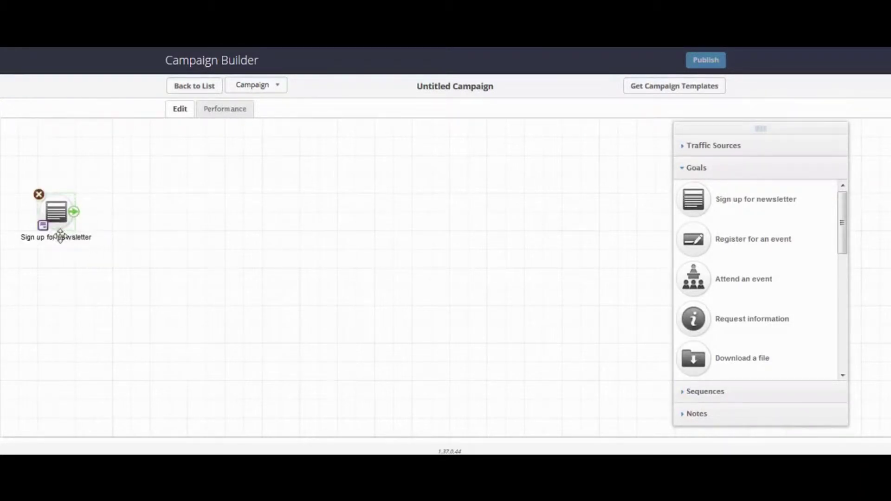
{"action": "double_click", "coordinate": [43, 227]}
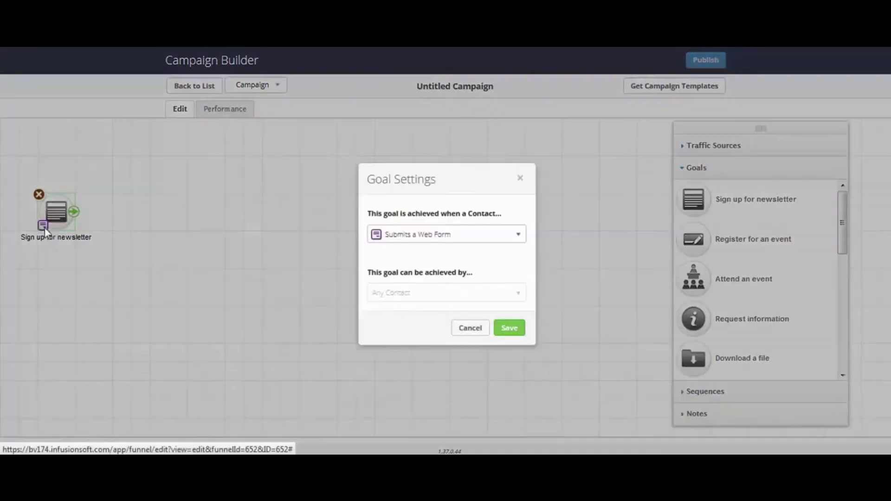
{"action": "left_click", "coordinate": [448, 241]}
{"action": "left_click", "coordinate": [402, 277]}
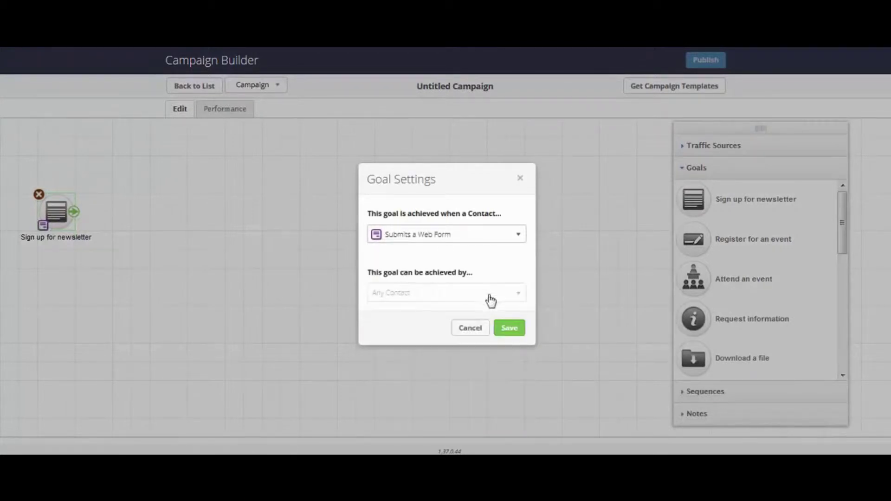
{"action": "left_click", "coordinate": [510, 330]}
Step: Rename the newsletter goal as "Request Information"
{"action": "double_click", "coordinate": [74, 238]}
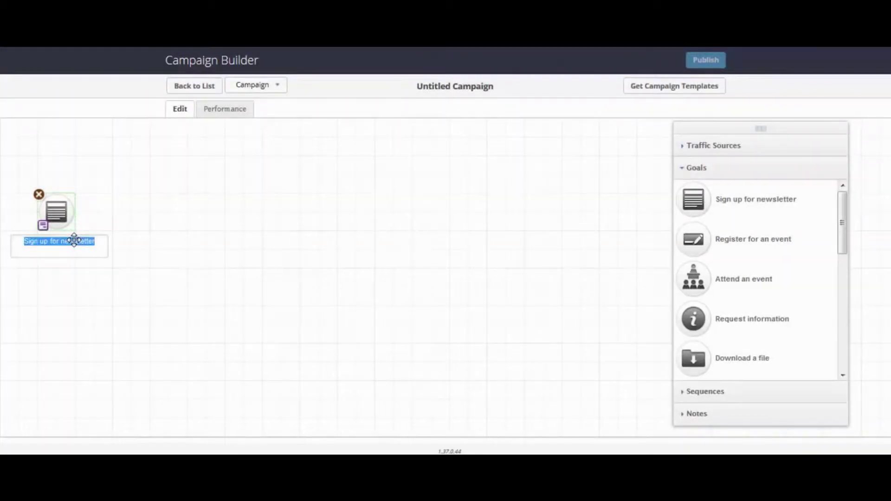
{"action": "type", "text": "Request info"}
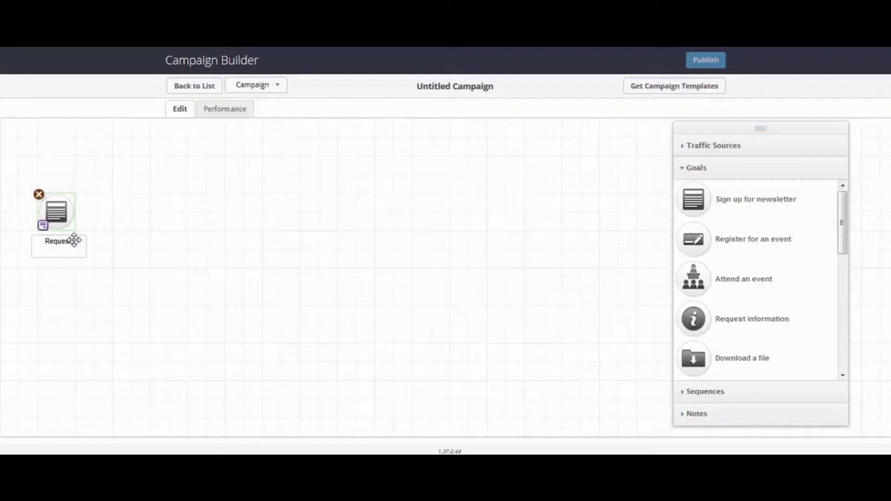
{"action": "type", "text": "rmation"}
{"action": "left_click", "coordinate": [132, 185]}
Step: Open the Request Information web form for editing and delete its Phone field
{"action": "double_click", "coordinate": [55, 213]}
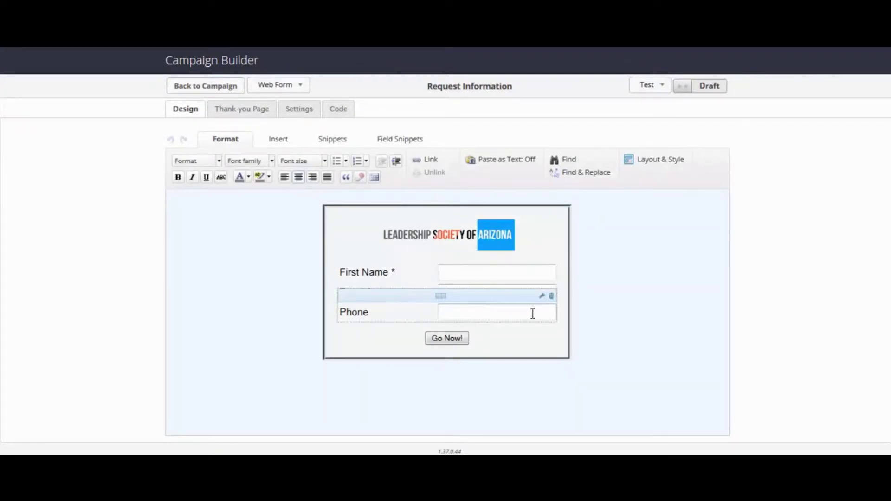
{"action": "left_click", "coordinate": [551, 297]}
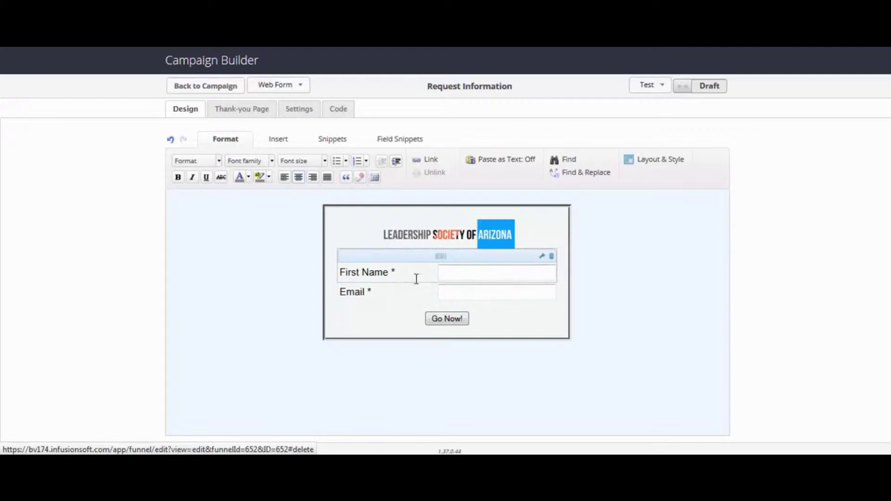
Step: Add an Other field below Email on the web form and choose to create a custom field for it
{"action": "left_click", "coordinate": [402, 141]}
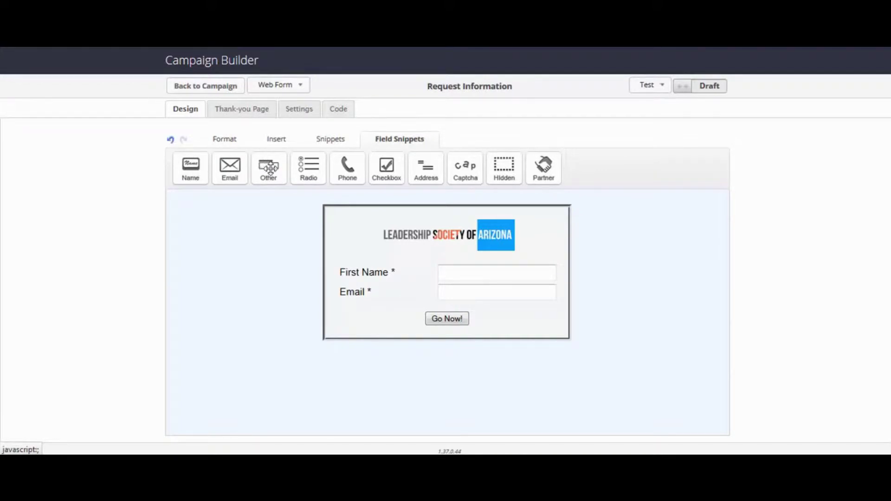
{"action": "left_click_drag", "start_coordinate": [269, 168], "coordinate": [394, 311]}
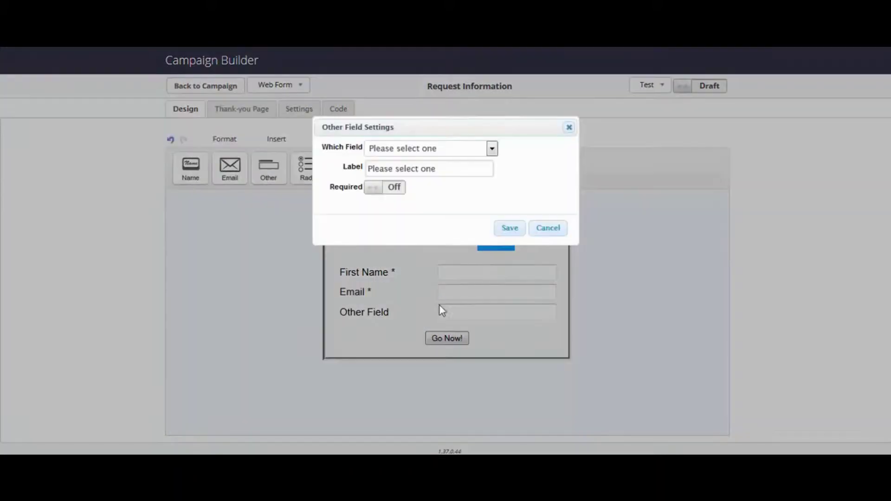
{"action": "left_click", "coordinate": [436, 149]}
{"action": "scroll", "coordinate": [453, 200], "scroll_direction": "down", "scroll_amount": 15}
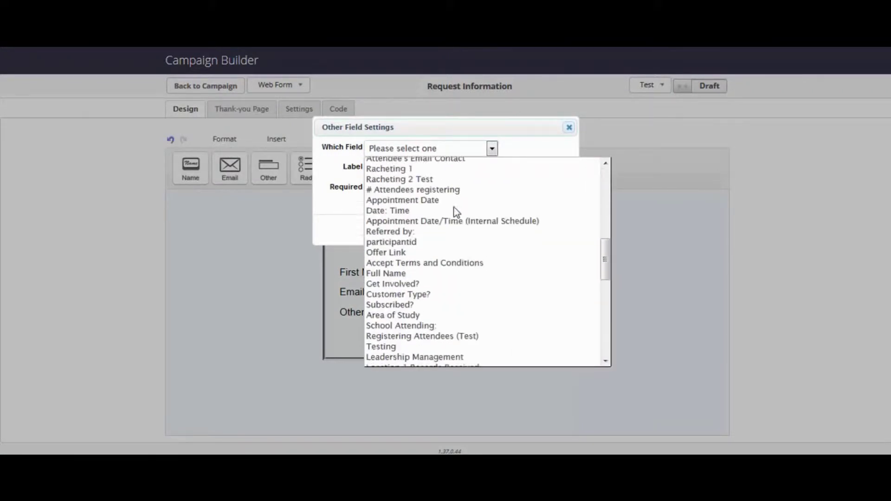
{"action": "scroll", "coordinate": [455, 212], "scroll_direction": "down", "scroll_amount": 1}
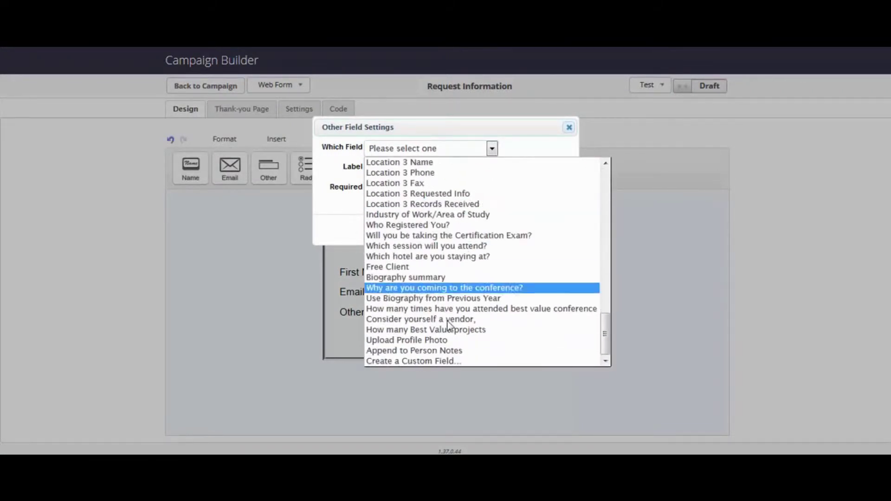
{"action": "left_click", "coordinate": [426, 361]}
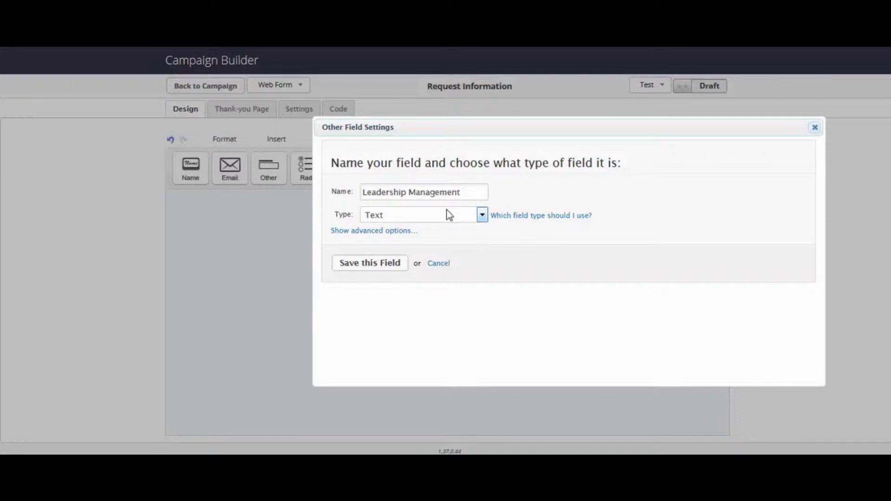
Step: Save the custom field as a dropdown named "Leadership Management" with the options Corporate and Small Business
{"action": "left_click", "coordinate": [447, 210]}
{"action": "scroll", "coordinate": [437, 340], "scroll_direction": "down", "scroll_amount": 2}
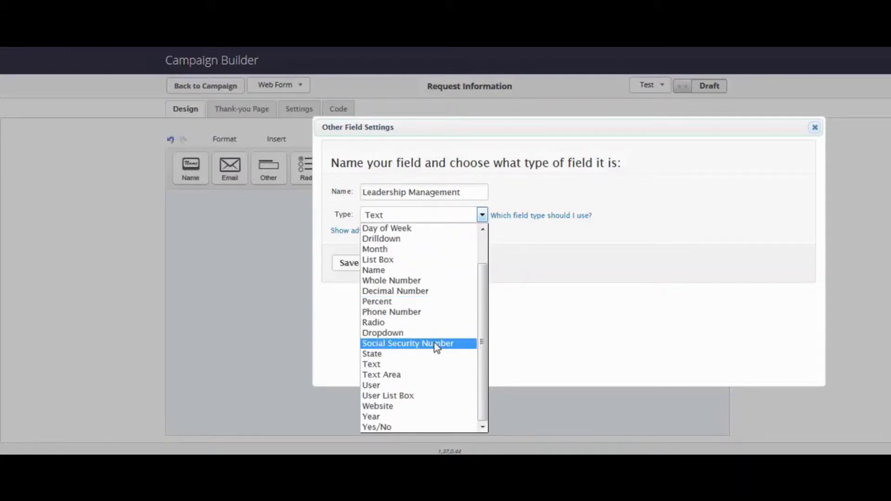
{"action": "left_click", "coordinate": [380, 333]}
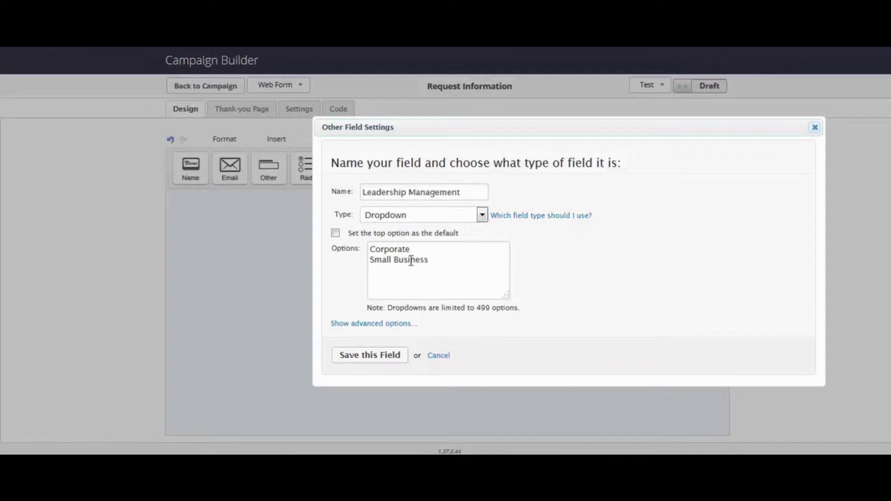
{"action": "left_click", "coordinate": [378, 362]}
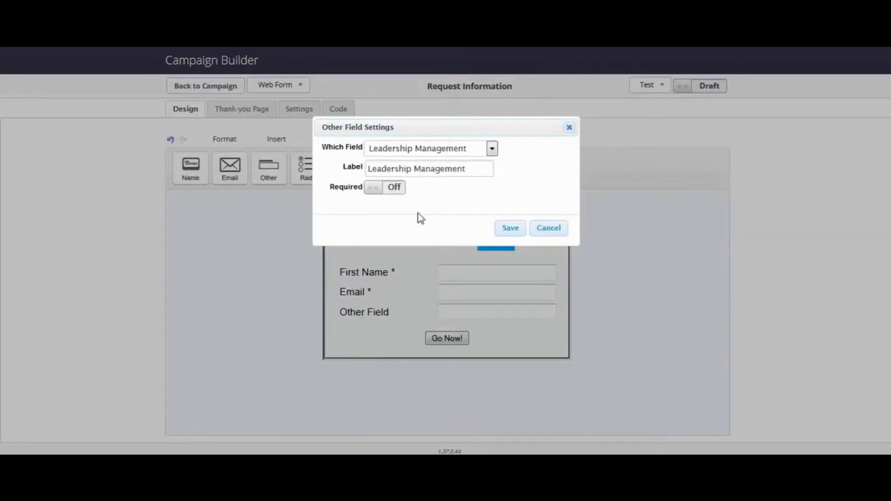
Step: Make the Leadership Management field required and save its field settings
{"action": "left_click", "coordinate": [390, 189]}
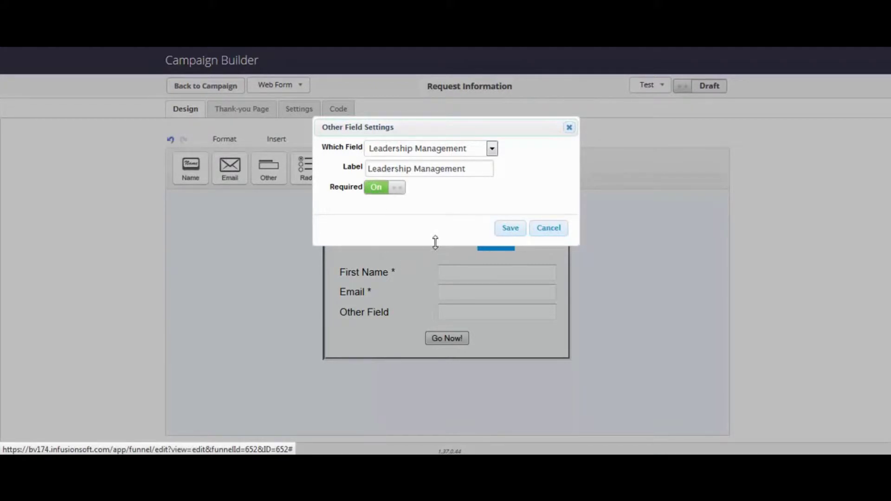
{"action": "left_click", "coordinate": [508, 230]}
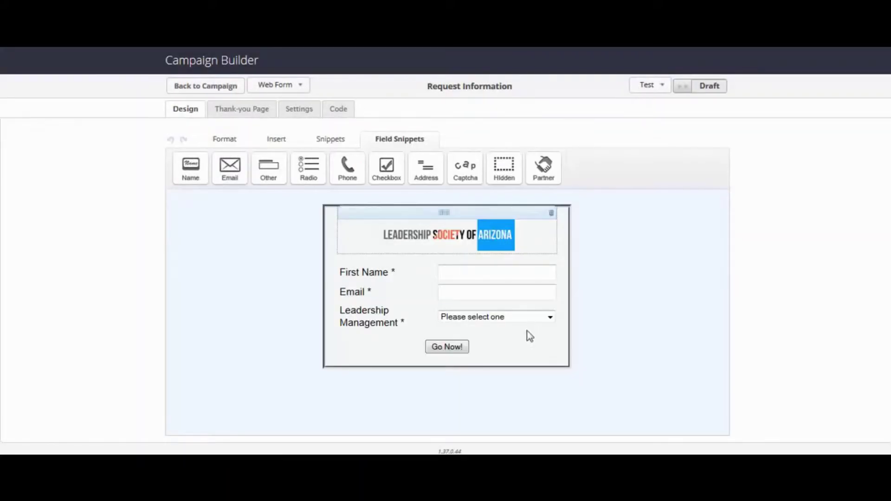
{"action": "mouse_move", "coordinate": [518, 321]}
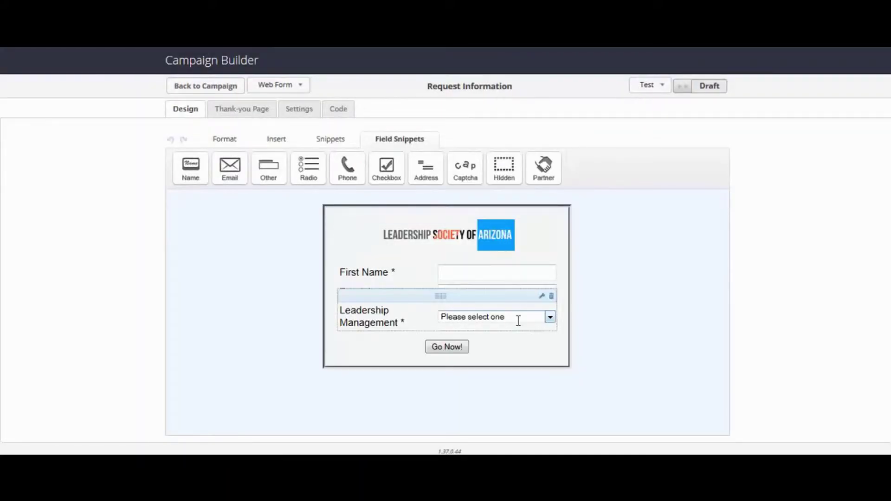
Step: Examine the form's thank-you page and its code options, including the webmaster e-mail form and the HTML code
{"action": "left_click", "coordinate": [242, 111]}
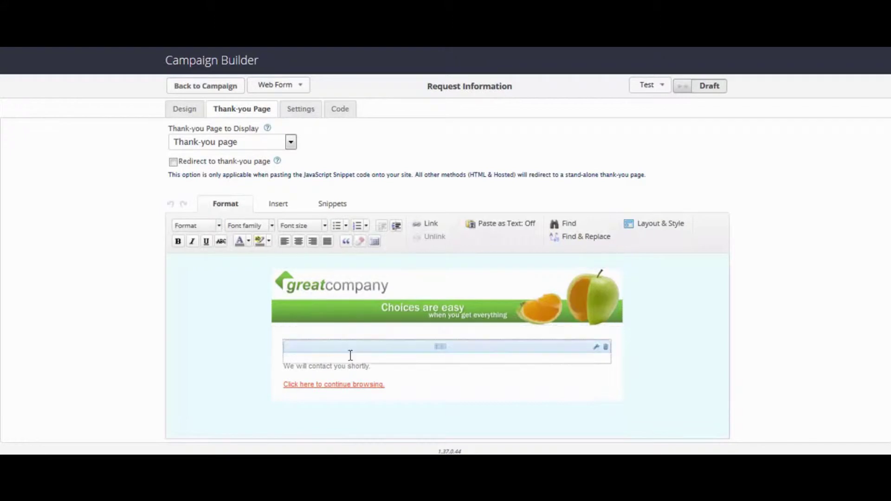
{"action": "left_click", "coordinate": [341, 112]}
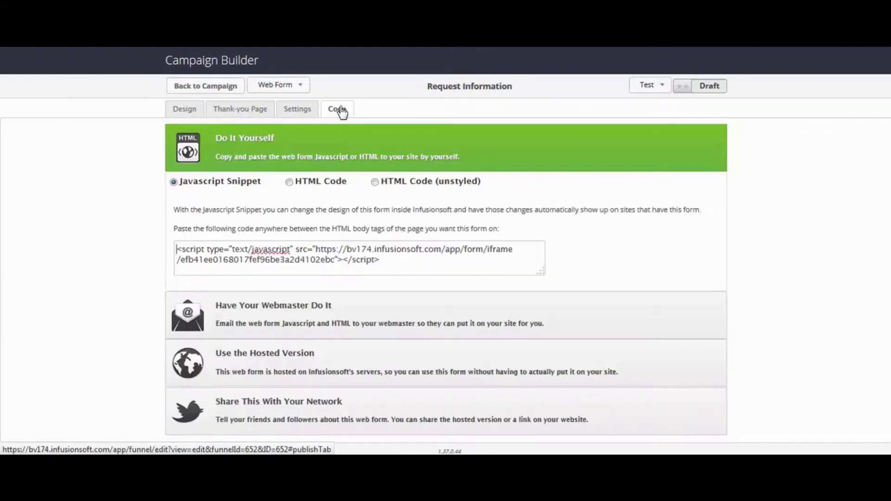
{"action": "left_click", "coordinate": [399, 314]}
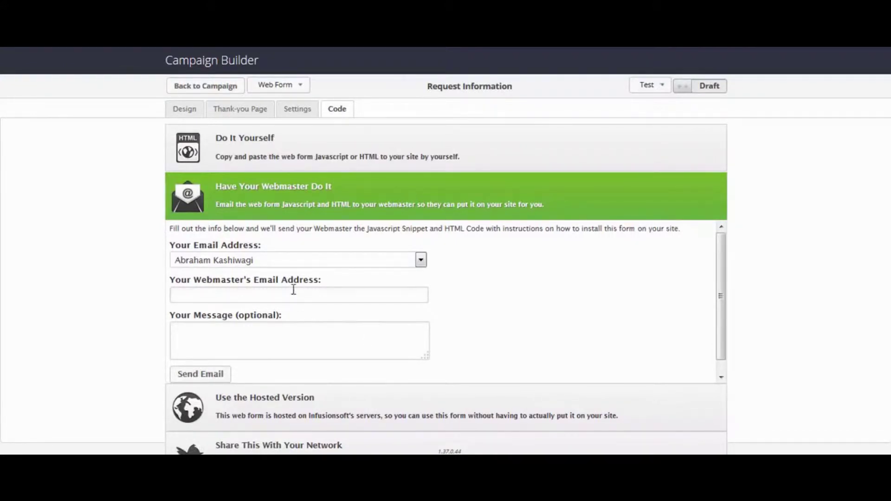
{"action": "left_click", "coordinate": [232, 293]}
{"action": "left_click", "coordinate": [292, 144]}
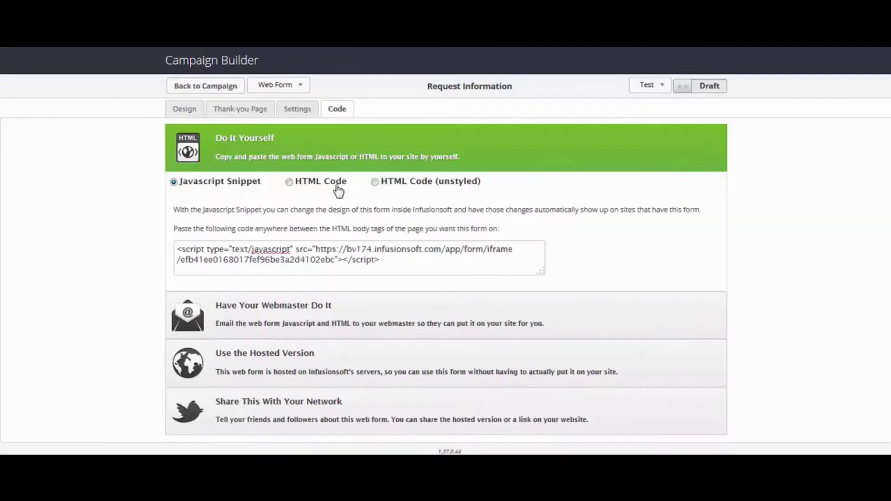
{"action": "left_click", "coordinate": [336, 188]}
{"action": "left_click", "coordinate": [365, 276]}
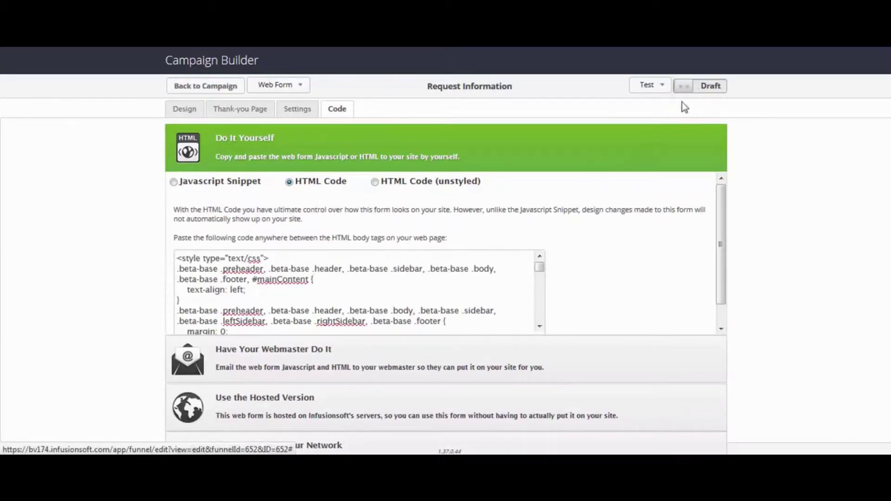
Step: Switch the web form out of draft status and return to the campaign canvas
{"action": "left_click", "coordinate": [699, 86]}
{"action": "left_click", "coordinate": [209, 92]}
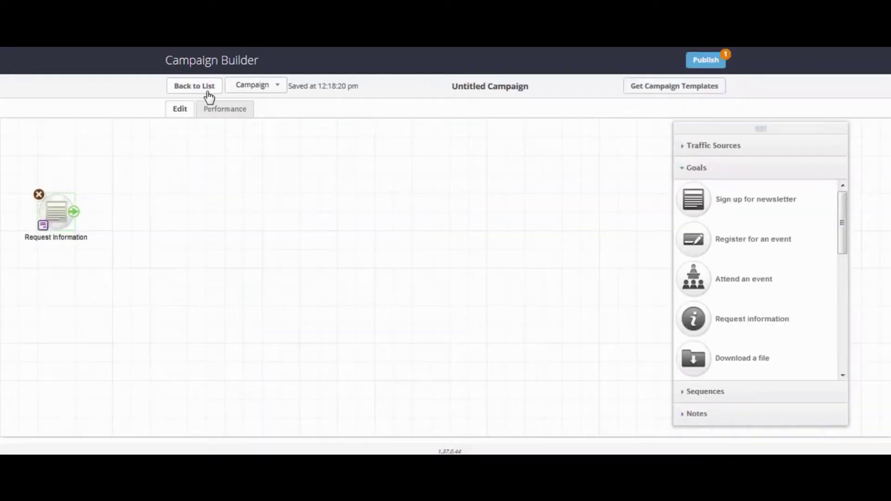
Step: Place two sequences, one above the other, beside the Request Information goal
{"action": "left_click", "coordinate": [791, 392]}
{"action": "left_click_drag", "start_coordinate": [706, 236], "coordinate": [192, 262]}
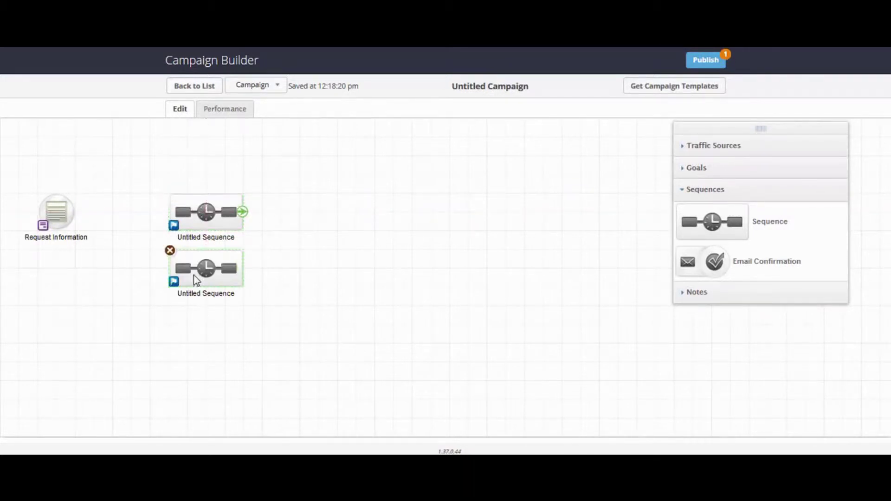
Step: Rename the upper sequence as "Corporate" and the lower one as "Small Business"
{"action": "double_click", "coordinate": [193, 237]}
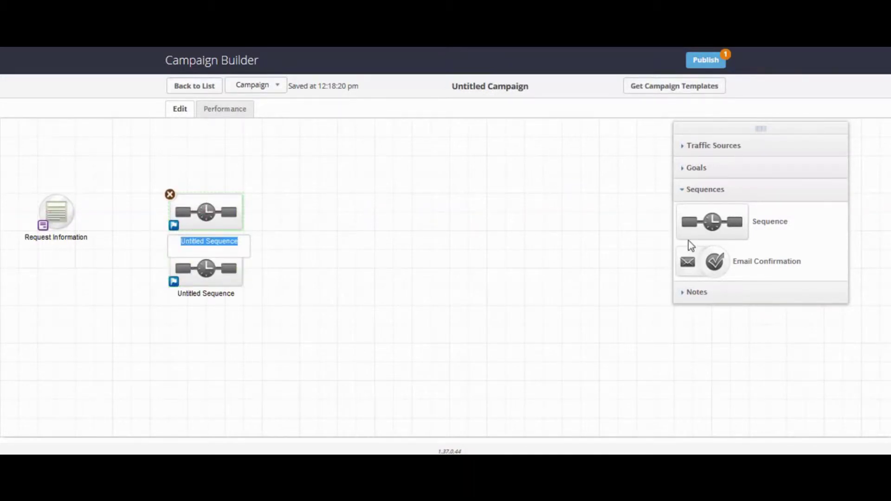
{"action": "type", "text": "Corporate"}
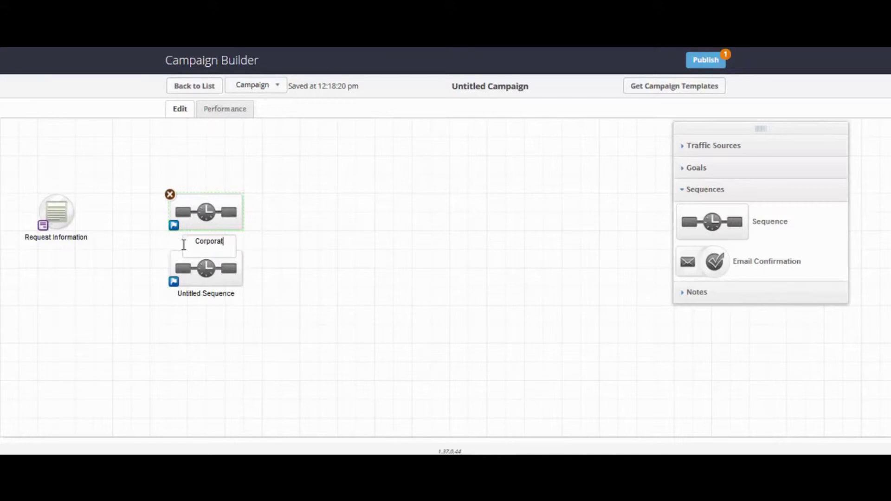
{"action": "left_click", "coordinate": [221, 297]}
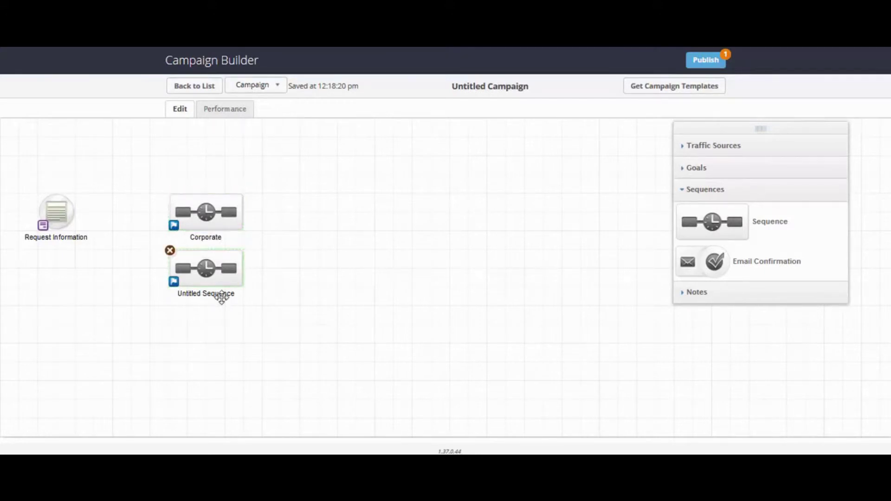
{"action": "double_click", "coordinate": [221, 297]}
{"action": "type", "text": "Small"}
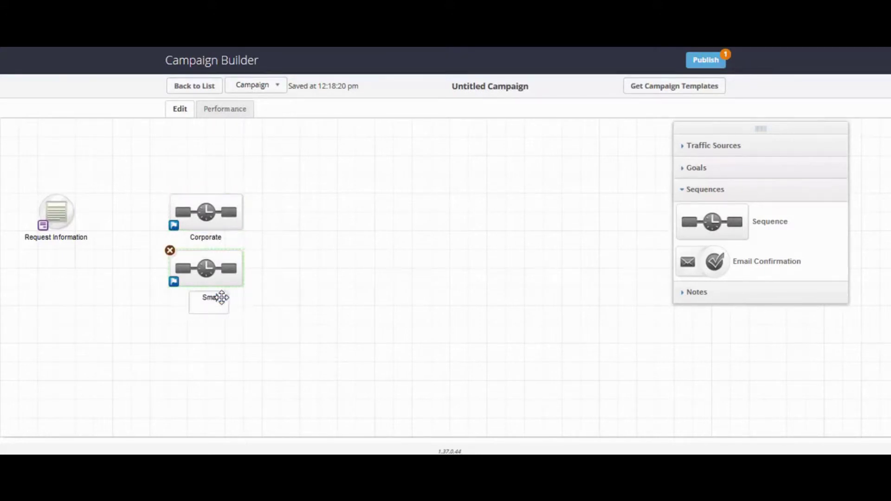
{"action": "type", "text": " Business"}
{"action": "left_click", "coordinate": [339, 251]}
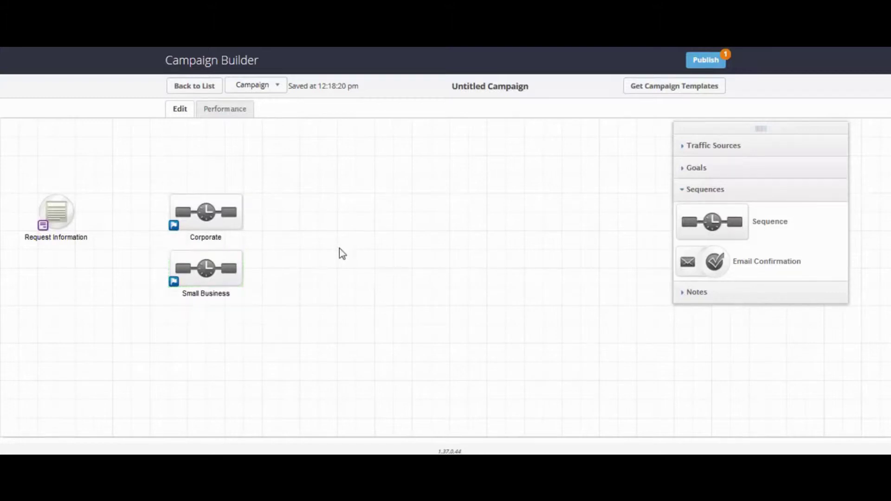
Step: Open the Corporate sequence and place an Apply/Remove Tag process after Start
{"action": "double_click", "coordinate": [227, 199]}
{"action": "left_click", "coordinate": [713, 350]}
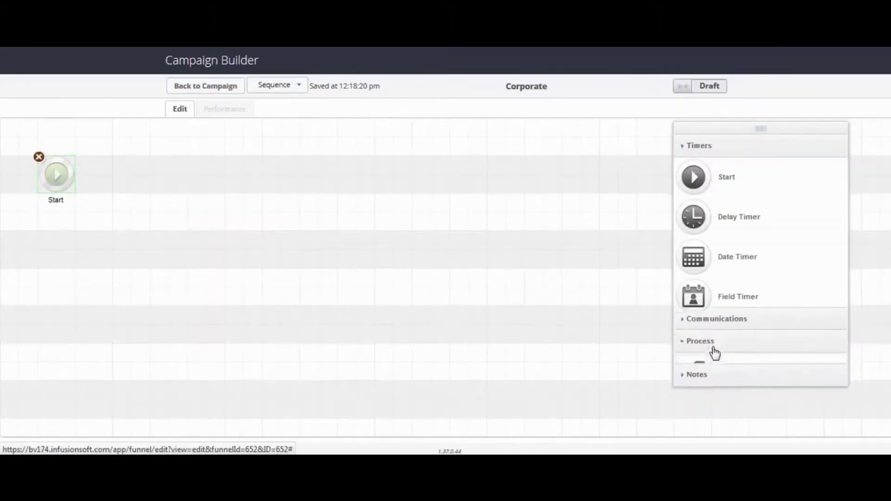
{"action": "left_click_drag", "start_coordinate": [694, 221], "coordinate": [124, 175]}
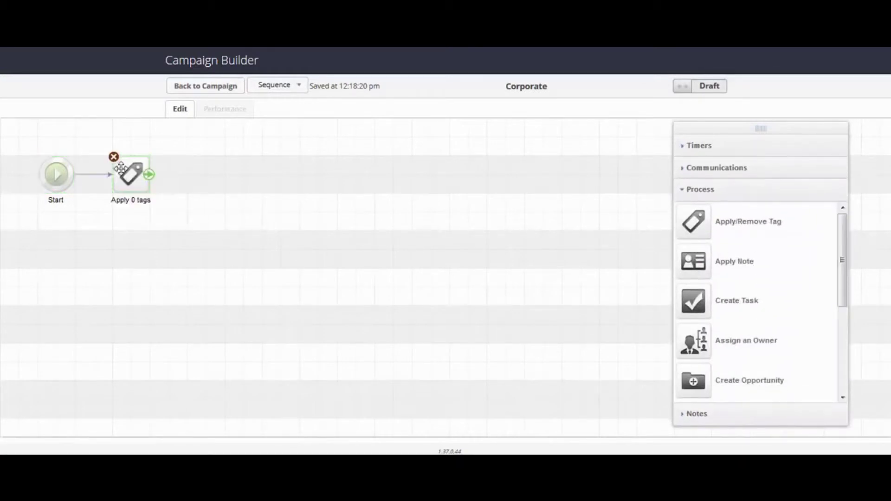
Step: Configure the tag process in the Corporate sequence to apply the existing "Corporate Management" tag and save it
{"action": "double_click", "coordinate": [129, 180]}
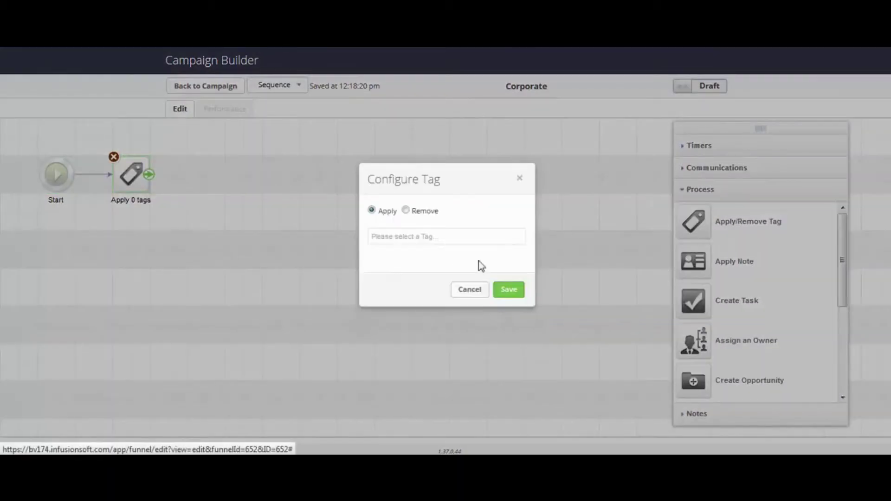
{"action": "left_click", "coordinate": [453, 239]}
{"action": "type", "text": "Corpo"}
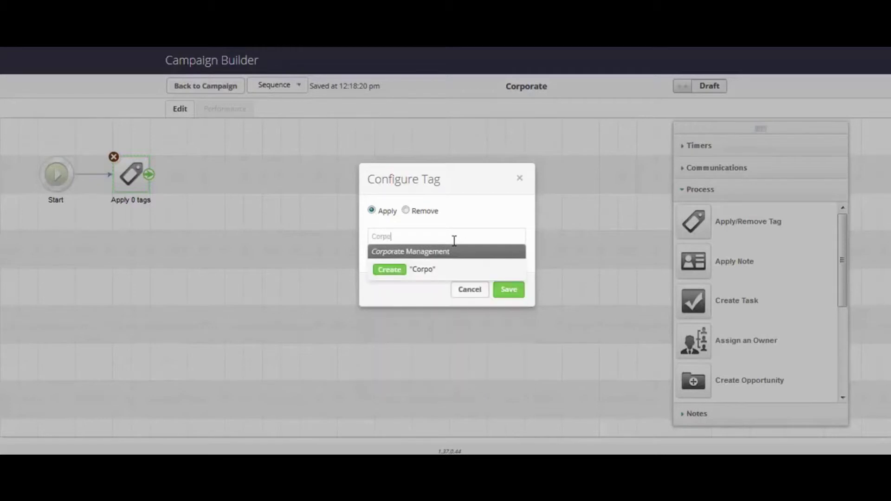
{"action": "left_click", "coordinate": [463, 253]}
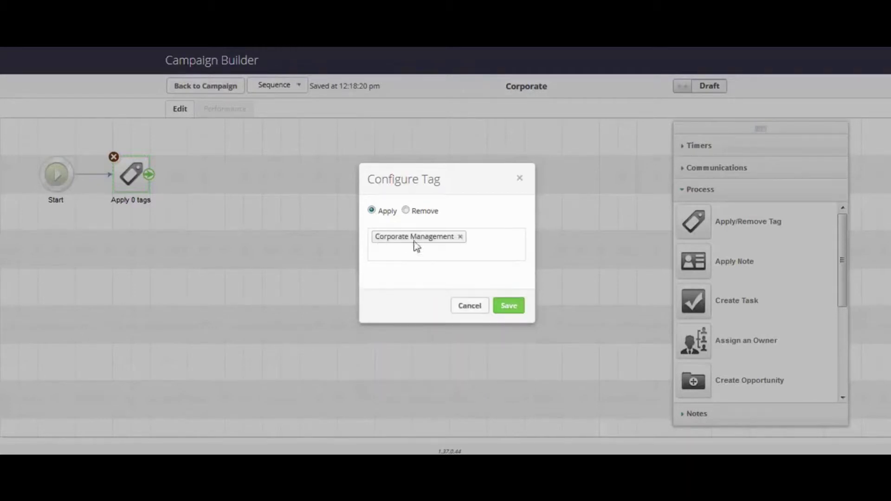
{"action": "left_click", "coordinate": [511, 308]}
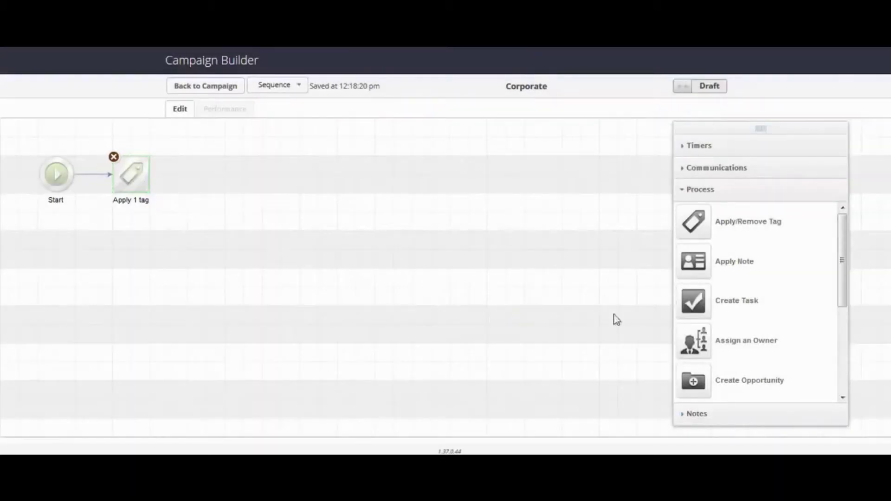
Step: Place an Email after the tag process in the Corporate sequence and name it "Corporate"
{"action": "left_click", "coordinate": [714, 174]}
{"action": "left_click_drag", "start_coordinate": [694, 199], "coordinate": [209, 199]}
{"action": "left_click", "coordinate": [210, 205]}
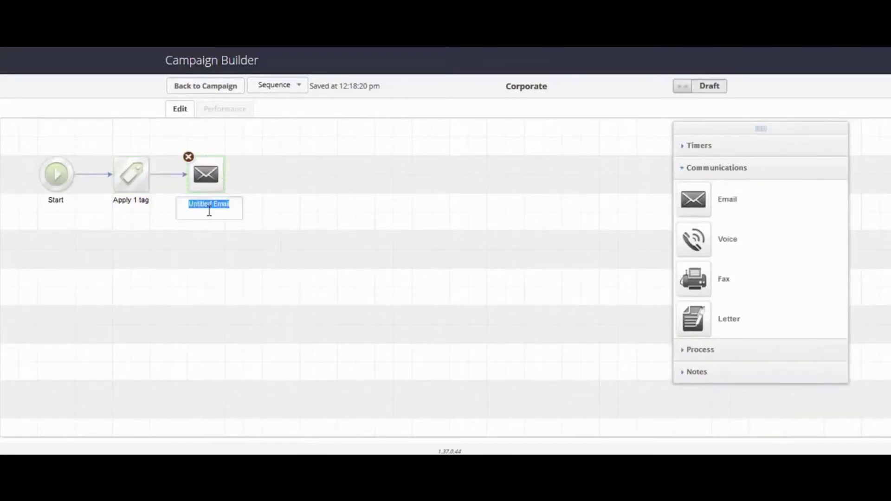
{"action": "type", "text": "Corporate"}
{"action": "key", "text": "Return"}
{"action": "left_click", "coordinate": [267, 183]}
Step: Open the Corporate email, enter the subject "Free" and switch the email from Draft to Ready
{"action": "double_click", "coordinate": [196, 173]}
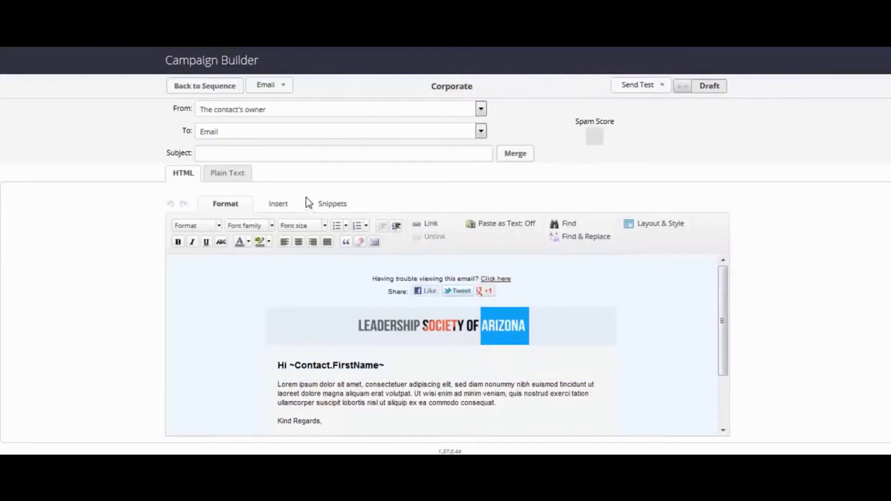
{"action": "left_click", "coordinate": [389, 147]}
{"action": "type", "text": "Free"}
{"action": "left_click", "coordinate": [692, 88]}
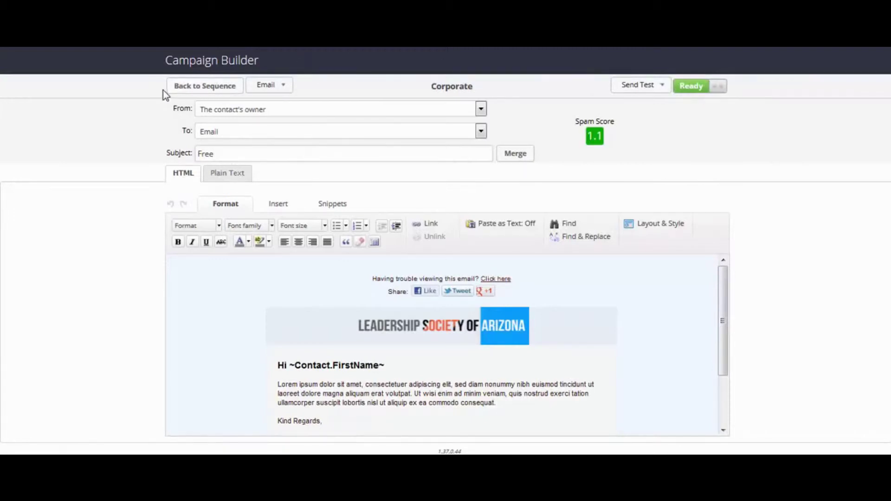
Step: Return to the Corporate sequence, mark it Ready and go back to the campaign canvas
{"action": "left_click", "coordinate": [181, 88]}
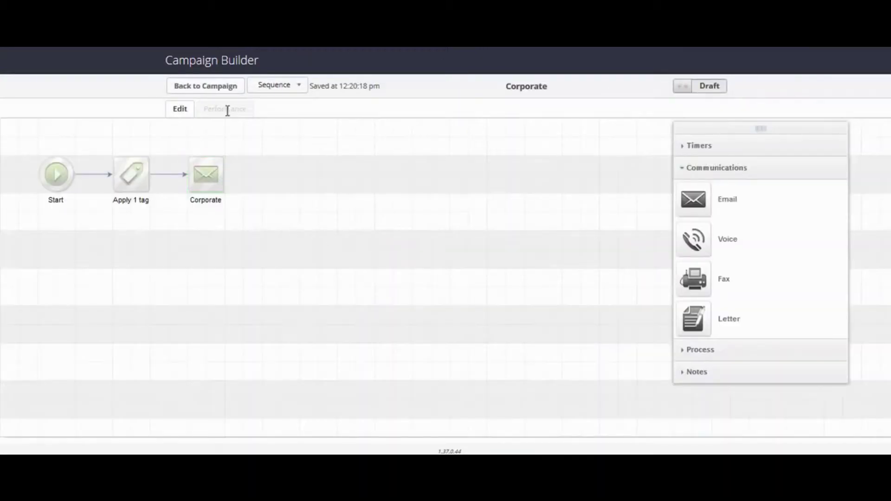
{"action": "left_click", "coordinate": [710, 89]}
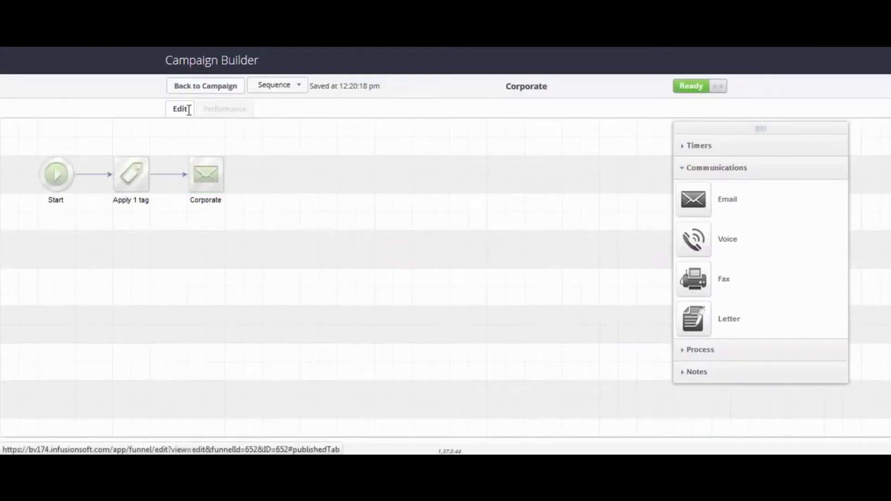
{"action": "left_click", "coordinate": [201, 88]}
Step: Open the Small Business sequence and place an Apply/Remove Tag process after Start
{"action": "double_click", "coordinate": [202, 285]}
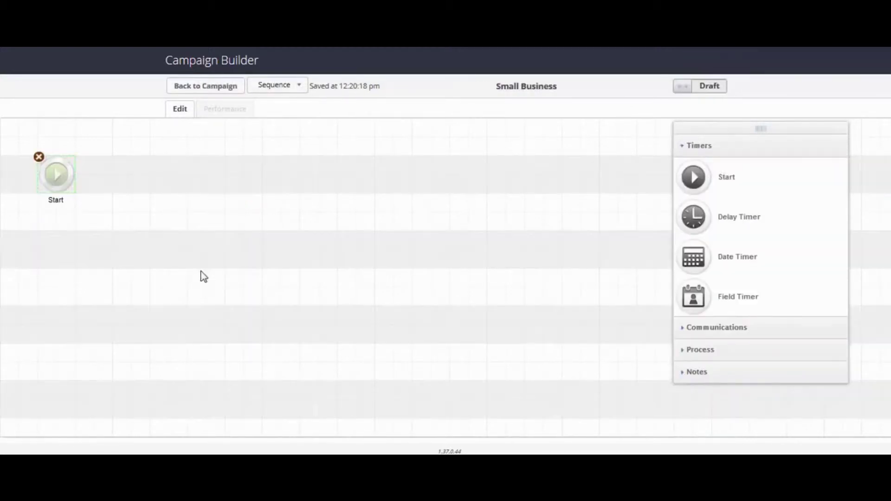
{"action": "left_click", "coordinate": [739, 328]}
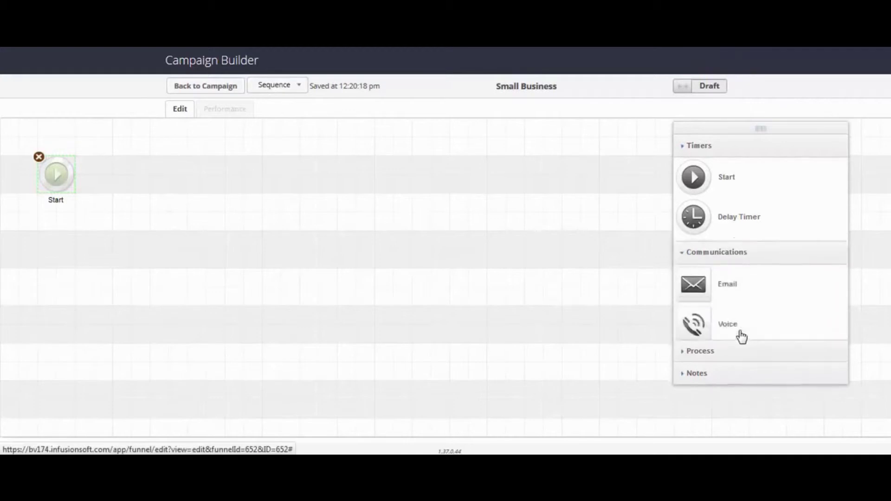
{"action": "left_click", "coordinate": [718, 354]}
{"action": "left_click_drag", "start_coordinate": [693, 223], "coordinate": [126, 176]}
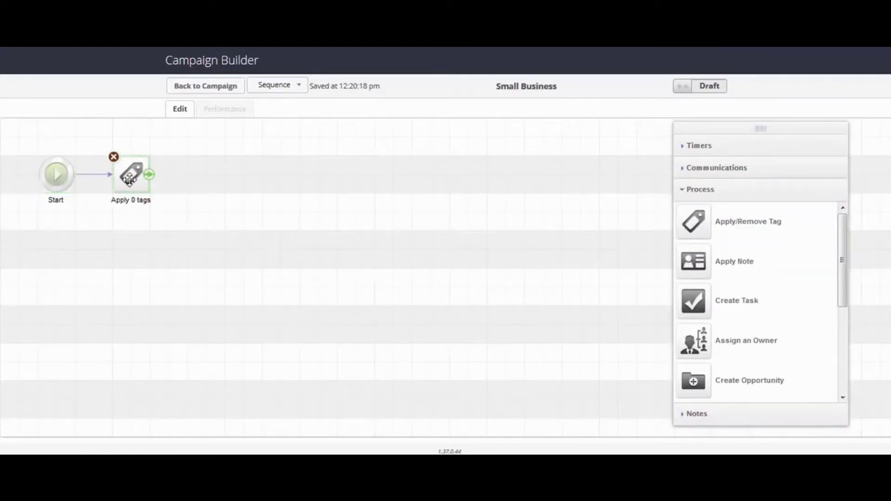
Step: Configure the tag process in the Small Business sequence to apply the existing "Small Business" tag and save it
{"action": "double_click", "coordinate": [129, 178]}
{"action": "left_click", "coordinate": [408, 237]}
{"action": "type", "text": "Small"}
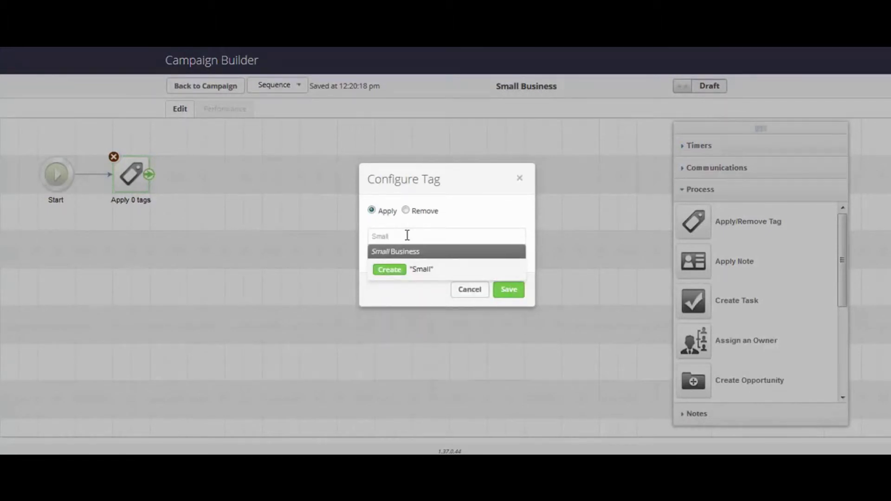
{"action": "left_click", "coordinate": [429, 254]}
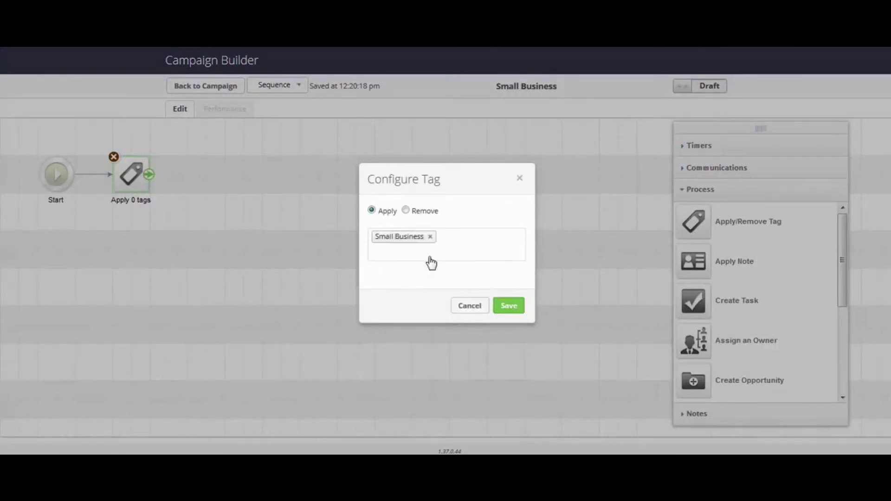
{"action": "left_click", "coordinate": [510, 307]}
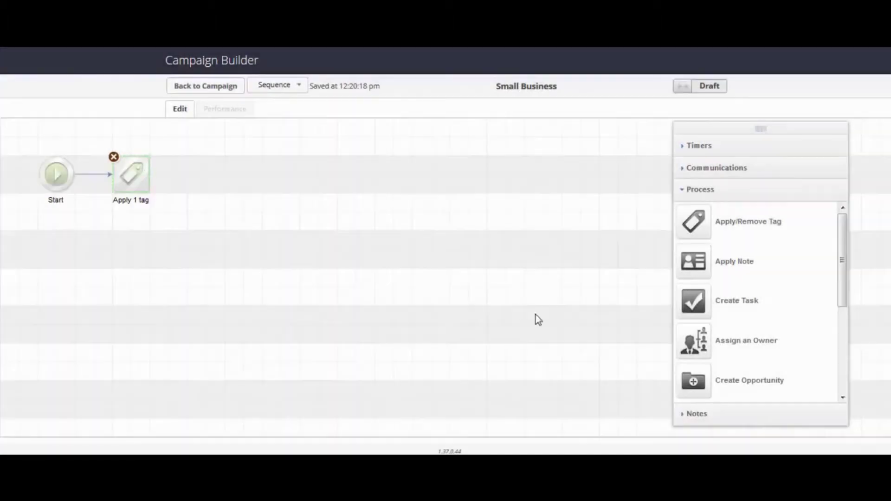
Step: Place an Email after the tag process in the Small Business sequence and name it "Small Business"
{"action": "left_click", "coordinate": [706, 168]}
{"action": "left_click_drag", "start_coordinate": [700, 262], "coordinate": [205, 197]}
{"action": "left_click", "coordinate": [205, 199]}
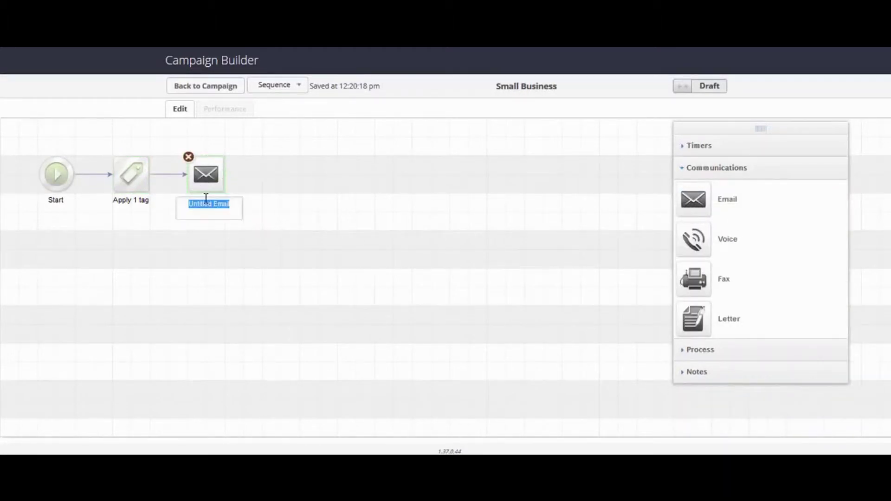
{"action": "type", "text": "Small Business"}
Step: Open the Small Business email, enter the subject "Free" and switch the email from Draft to Ready
{"action": "double_click", "coordinate": [204, 176]}
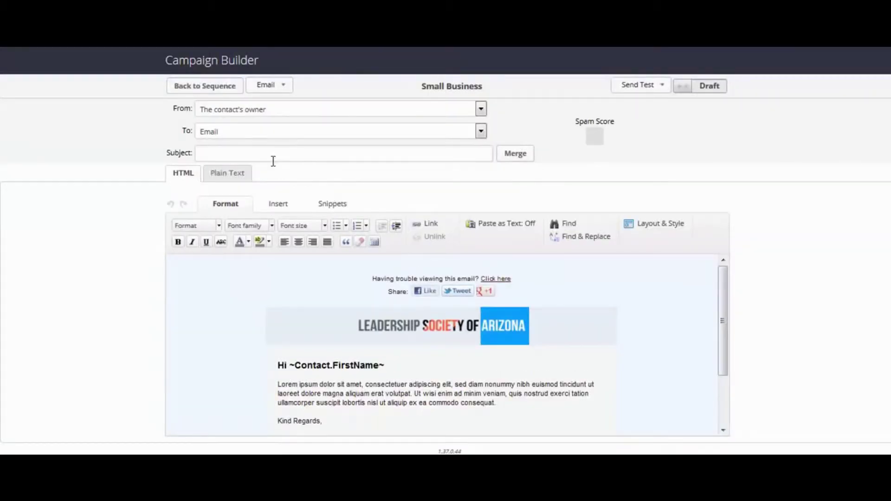
{"action": "left_click", "coordinate": [275, 155]}
{"action": "type", "text": "Free"}
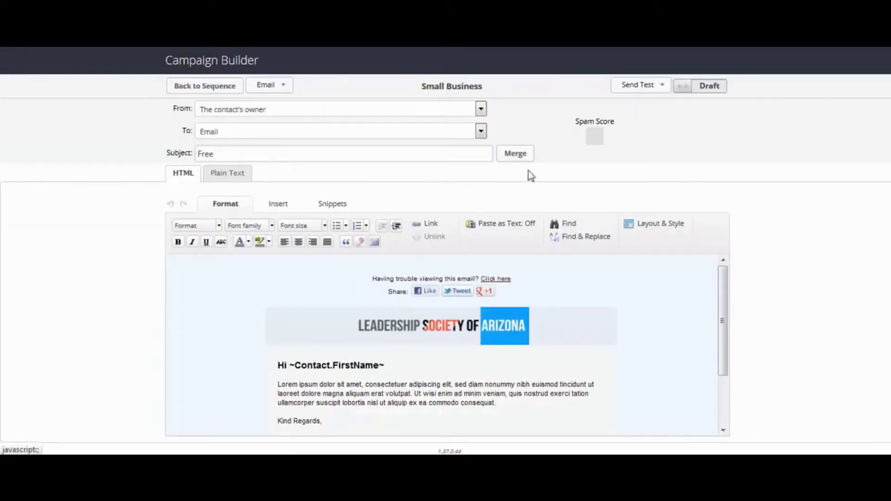
{"action": "left_click", "coordinate": [702, 90]}
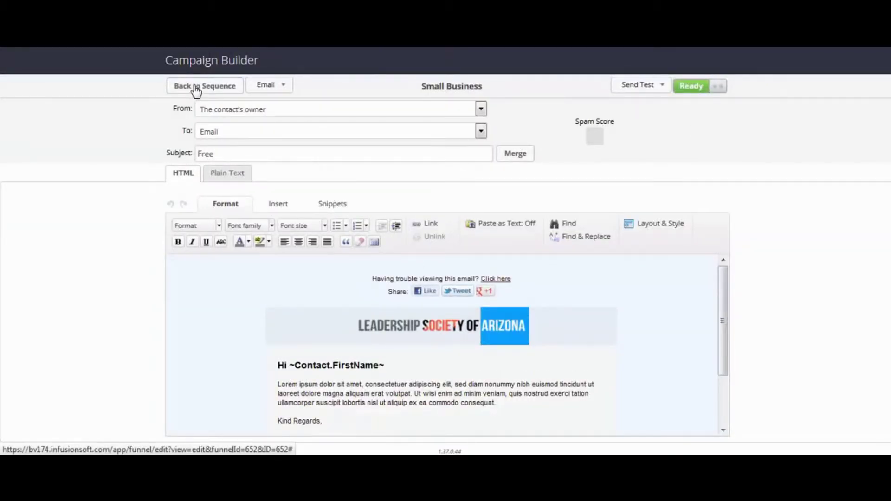
Step: Return to the Small Business sequence, mark it Ready and go back to the campaign canvas
{"action": "left_click", "coordinate": [169, 90]}
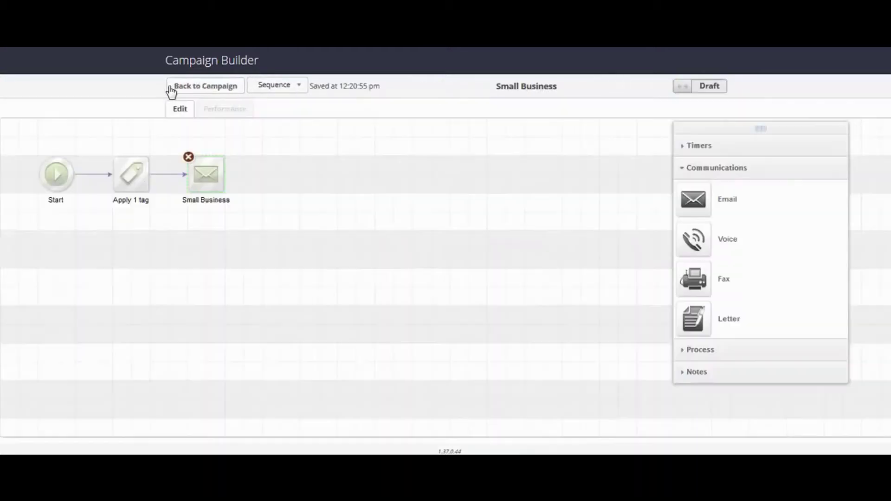
{"action": "left_click", "coordinate": [688, 88]}
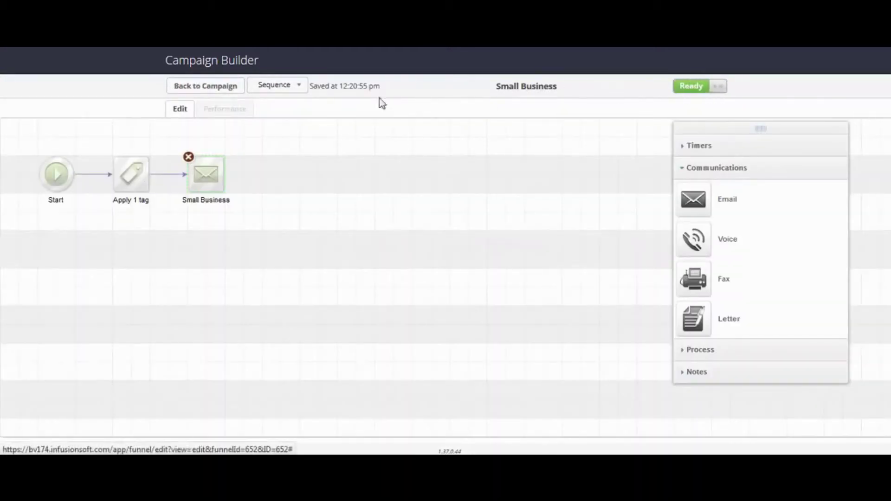
{"action": "left_click", "coordinate": [200, 85]}
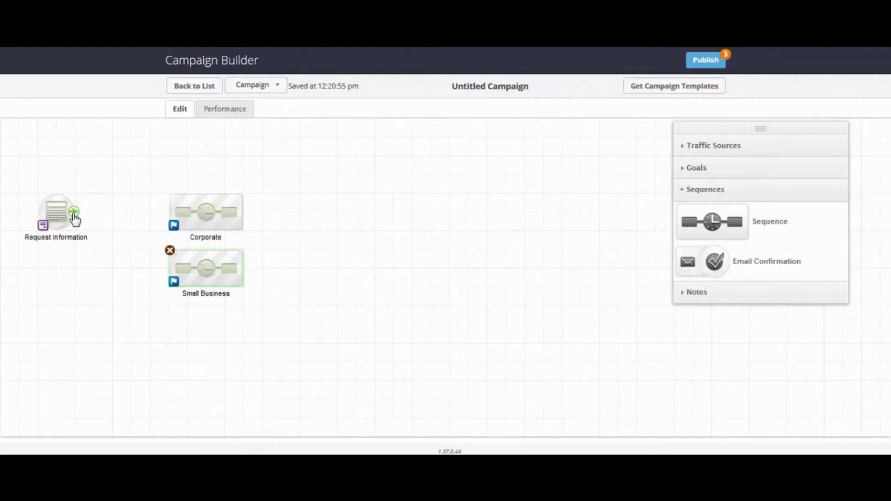
Step: Connect the Request Information goal to both the Corporate and Small Business sequences and open the decision's rules
{"action": "left_click_drag", "start_coordinate": [74, 213], "coordinate": [177, 215]}
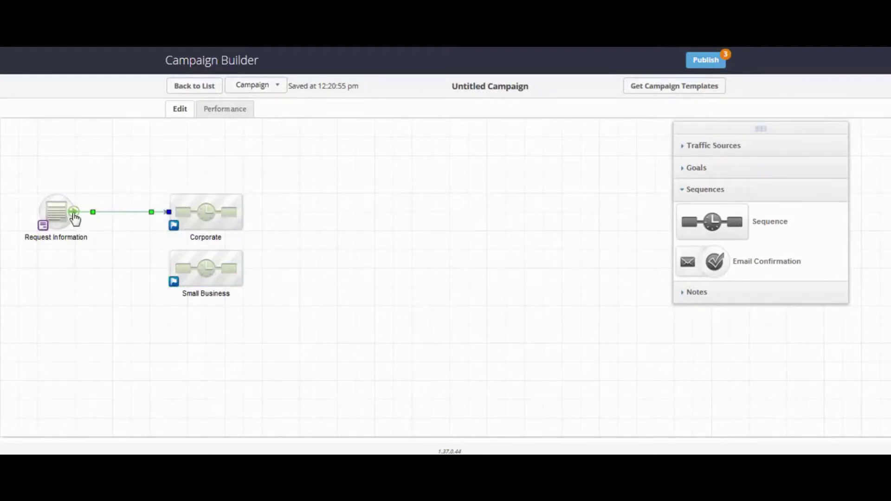
{"action": "left_click_drag", "start_coordinate": [75, 213], "coordinate": [185, 263]}
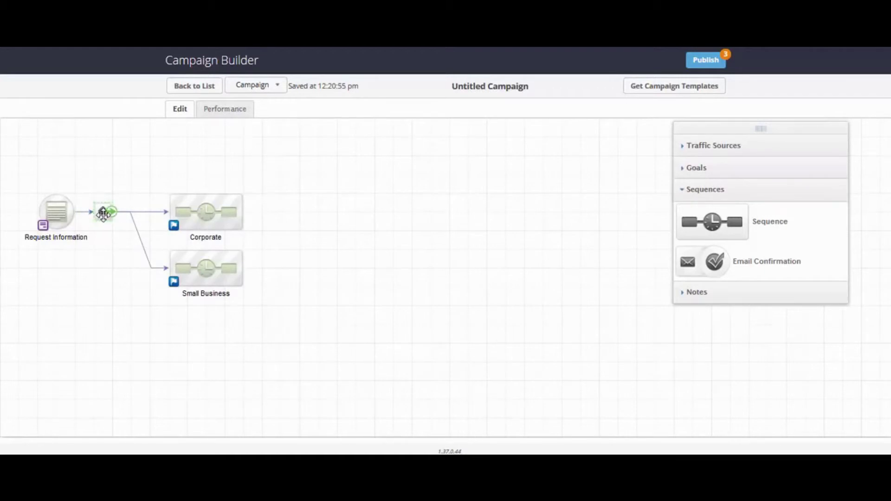
{"action": "double_click", "coordinate": [103, 214]}
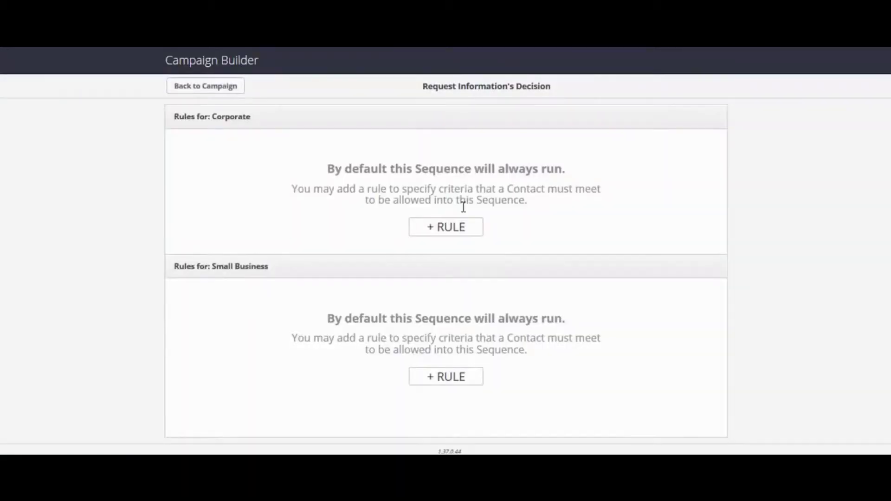
{"action": "left_click_drag", "start_coordinate": [268, 118], "coordinate": [165, 133]}
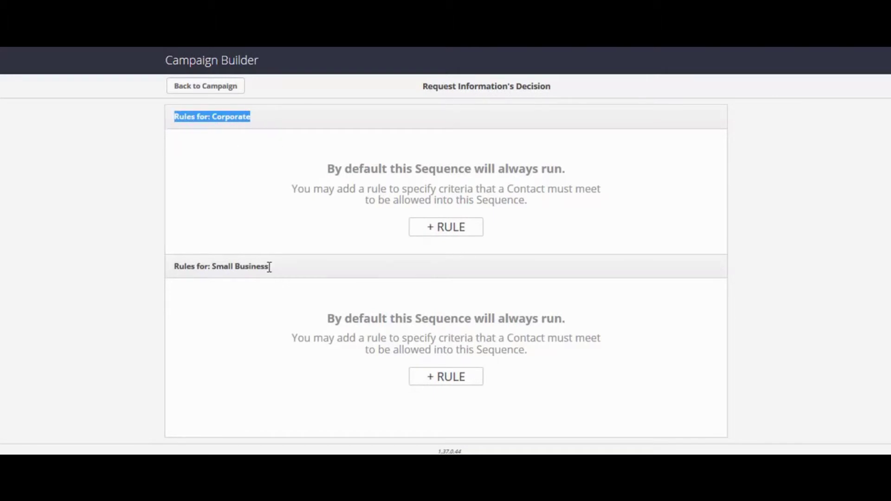
{"action": "left_click_drag", "start_coordinate": [269, 267], "coordinate": [175, 275]}
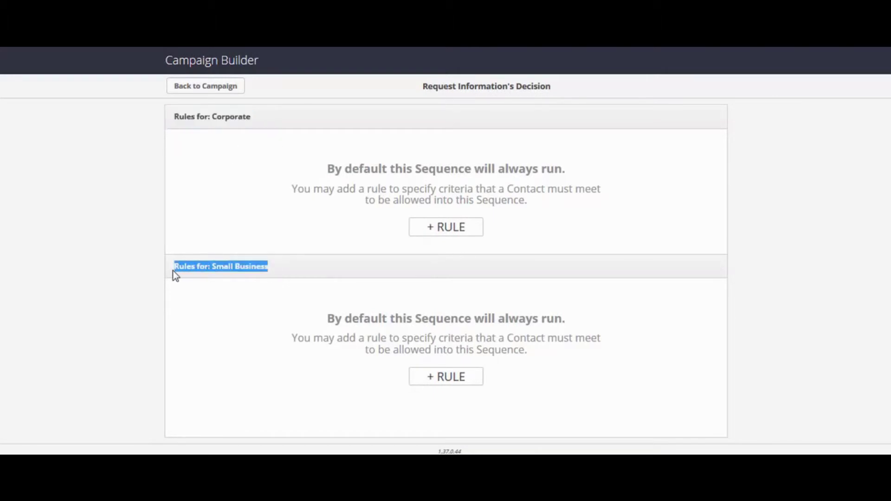
{"action": "left_click", "coordinate": [213, 119]}
Step: Add a rule for the Corporate sequence based on the Contact's custom field Leadership Management, using the last entry of that name
{"action": "left_click", "coordinate": [428, 226]}
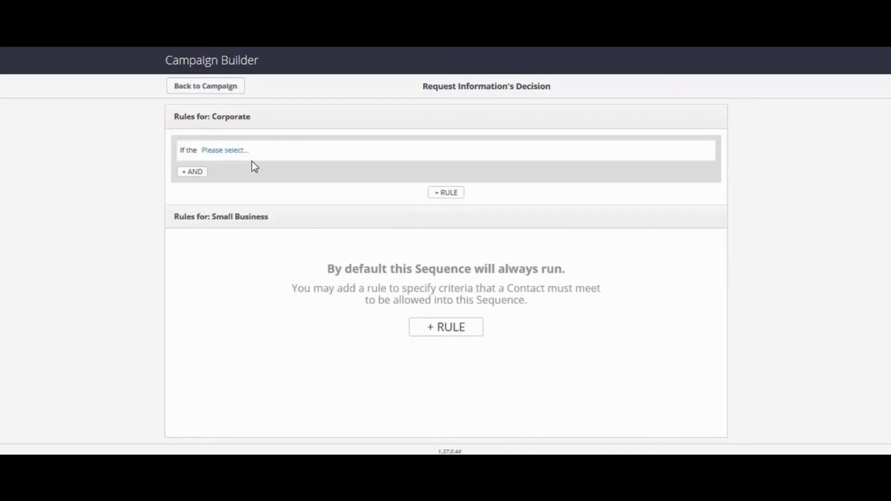
{"action": "left_click", "coordinate": [236, 151]}
{"action": "left_click", "coordinate": [214, 165]}
{"action": "left_click", "coordinate": [253, 150]}
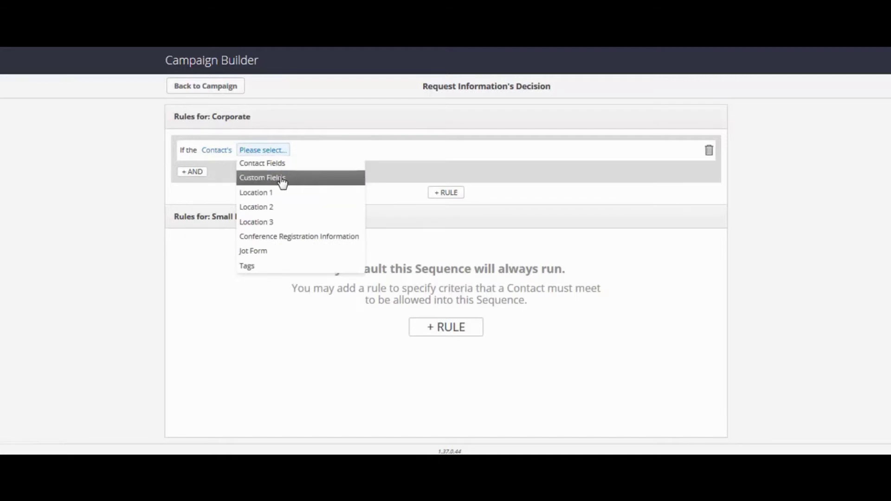
{"action": "left_click", "coordinate": [310, 179]}
{"action": "left_click", "coordinate": [300, 156]}
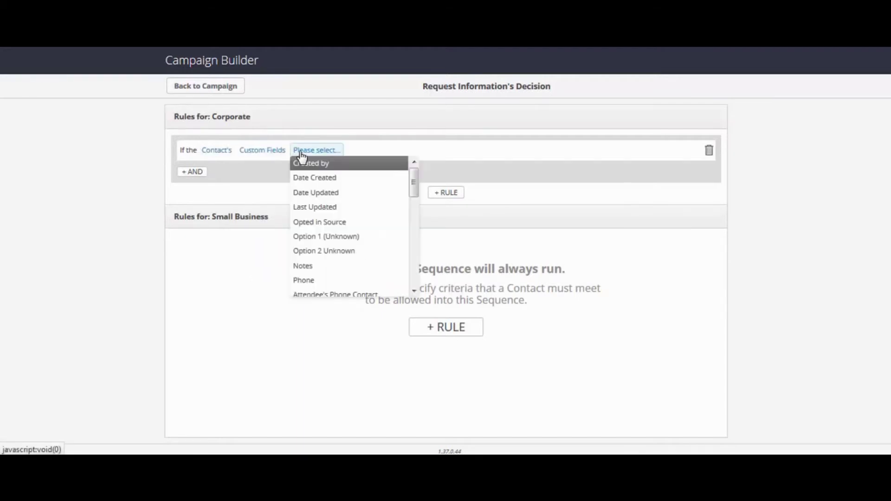
{"action": "scroll", "coordinate": [374, 274], "scroll_direction": "down", "scroll_amount": 8}
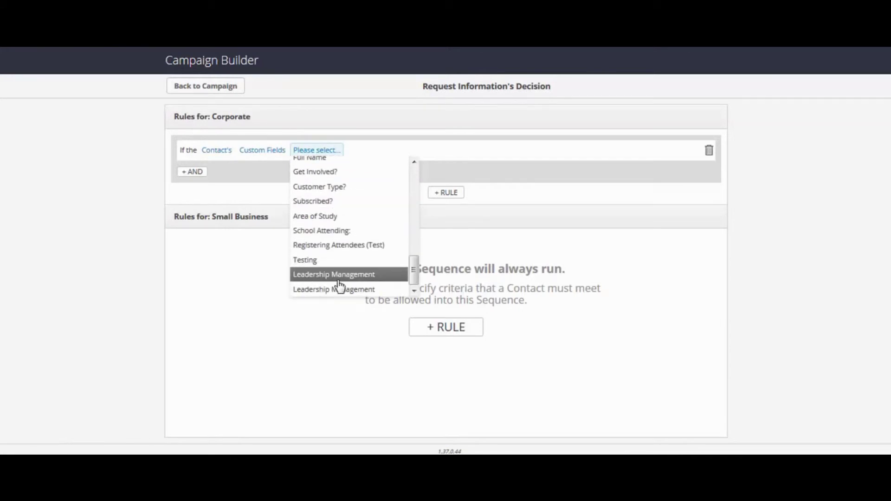
{"action": "left_click", "coordinate": [318, 290]}
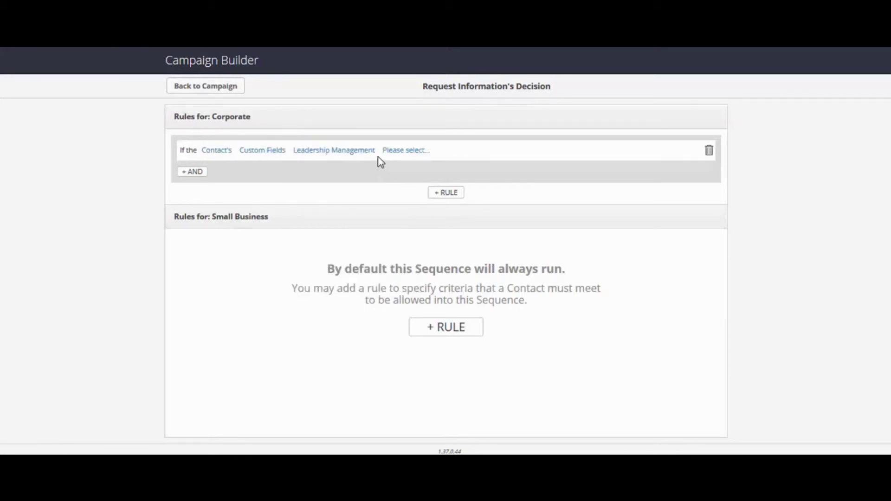
Step: Complete the Corporate rule's condition so that Leadership Management equals "Corporate"
{"action": "left_click", "coordinate": [397, 151]}
{"action": "left_click", "coordinate": [405, 164]}
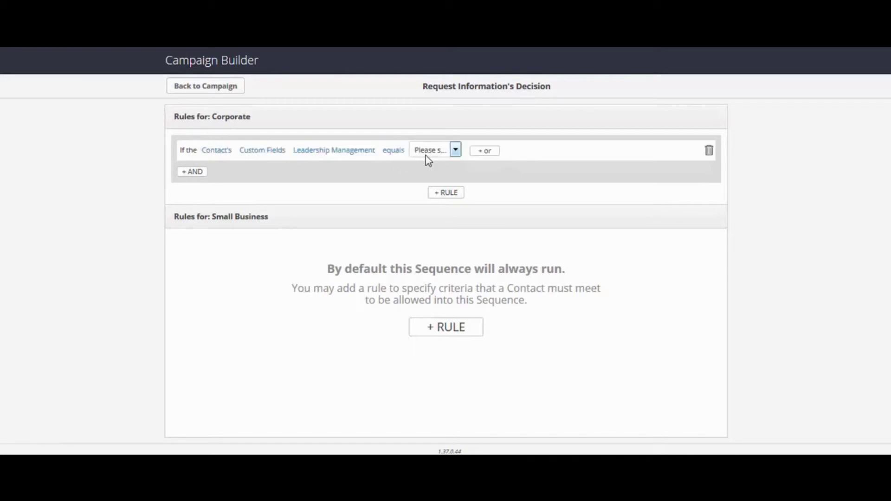
{"action": "left_click", "coordinate": [425, 154]}
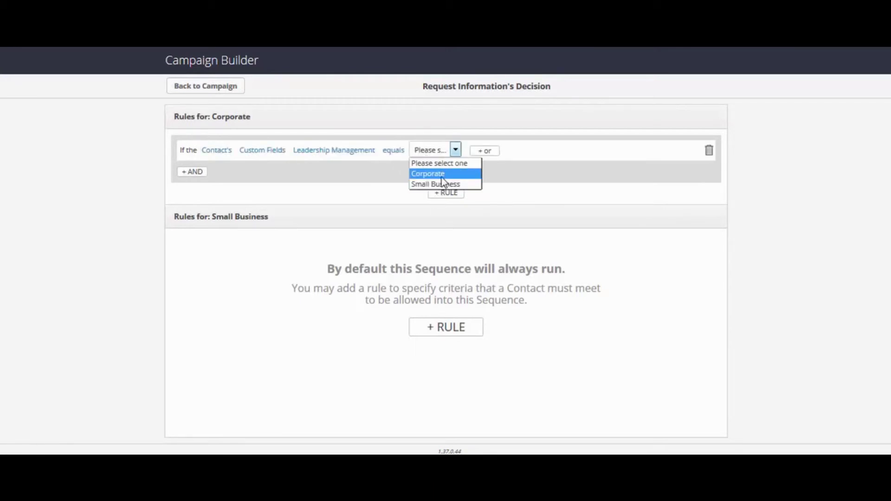
{"action": "left_click", "coordinate": [419, 176]}
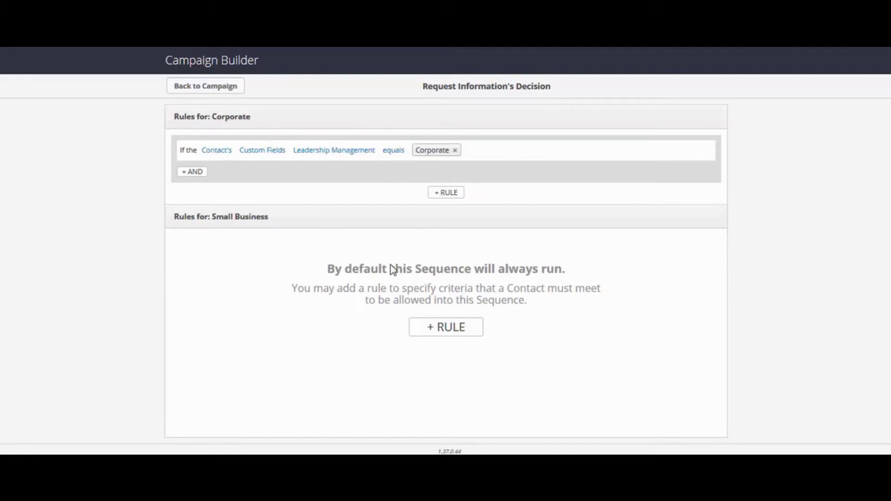
Step: Add a rule for the Small Business sequence based on the Contact's custom field Leadership Management, using the last entry of that name
{"action": "left_click", "coordinate": [449, 330]}
{"action": "left_click", "coordinate": [223, 251]}
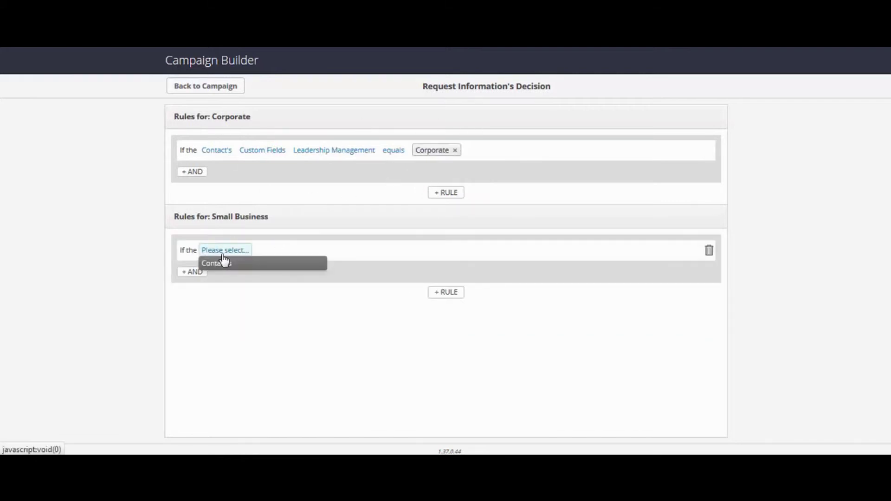
{"action": "left_click", "coordinate": [228, 265]}
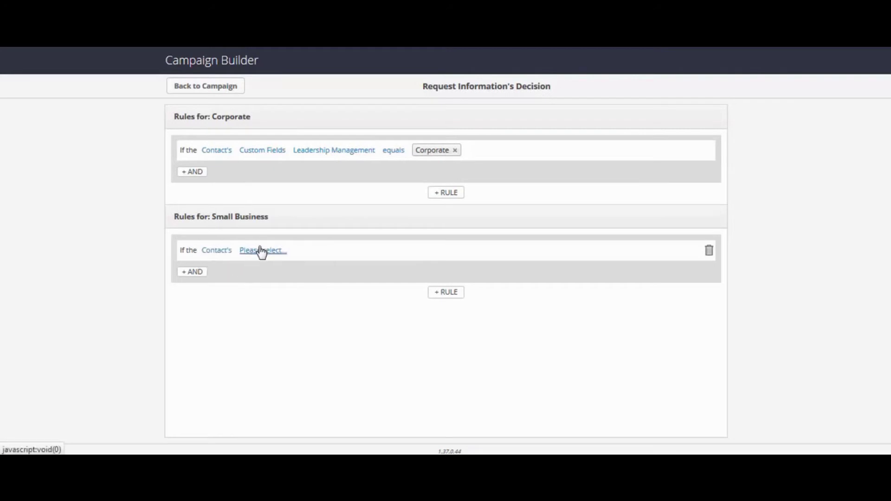
{"action": "left_click", "coordinate": [261, 251]}
{"action": "left_click", "coordinate": [259, 279]}
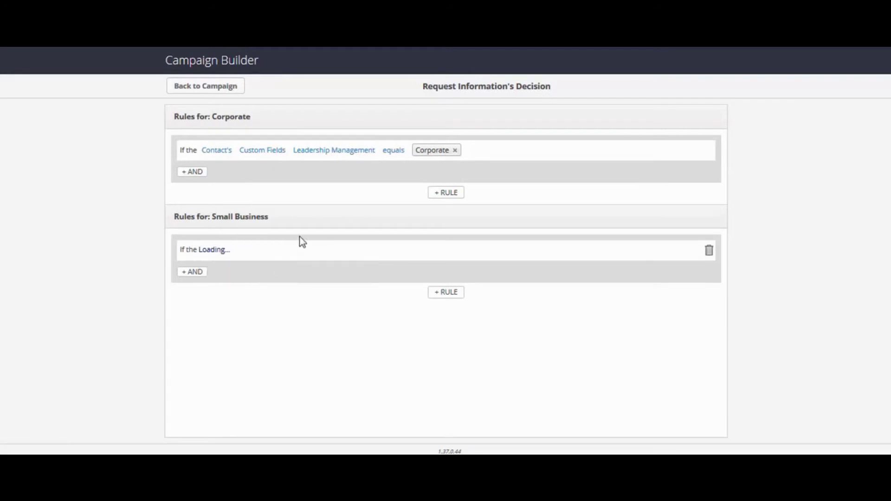
{"action": "left_click", "coordinate": [320, 250]}
{"action": "scroll", "coordinate": [353, 366], "scroll_direction": "down", "scroll_amount": 10}
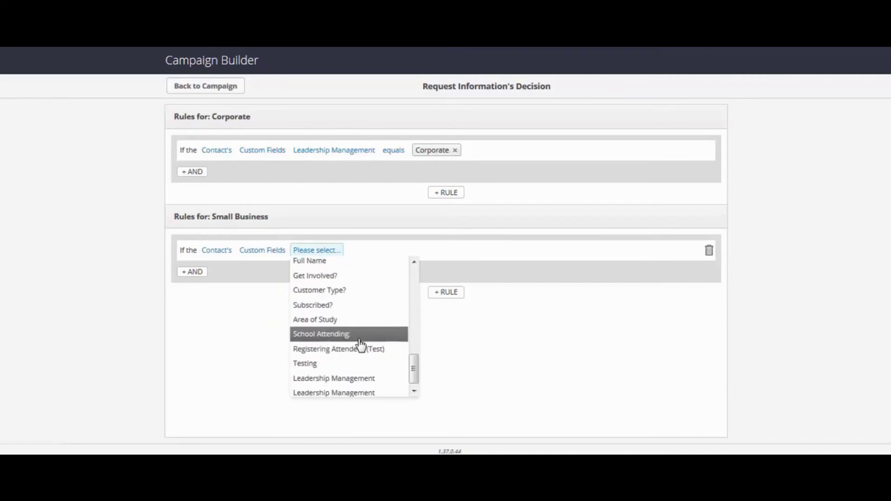
{"action": "left_click", "coordinate": [348, 392]}
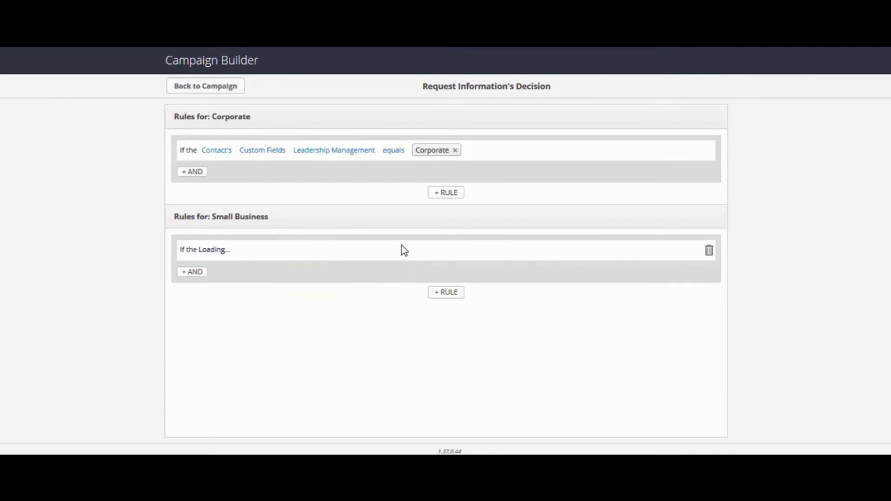
Step: Complete the Small Business rule so that Leadership Management equals "Small Business" and return to the campaign canvas
{"action": "left_click", "coordinate": [403, 252]}
{"action": "left_click", "coordinate": [405, 263]}
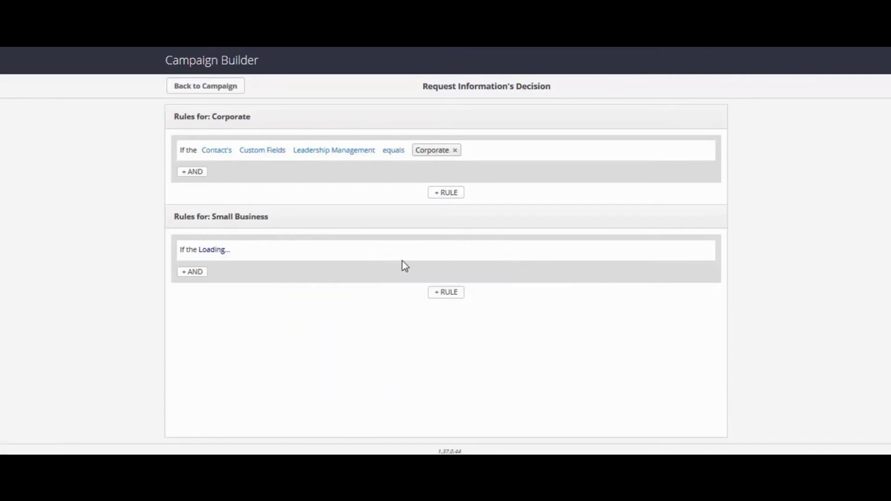
{"action": "left_click", "coordinate": [430, 250]}
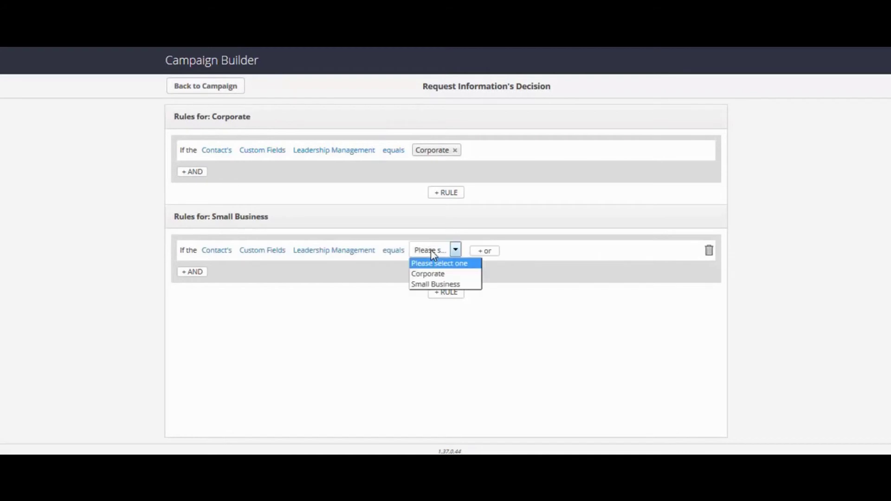
{"action": "left_click", "coordinate": [434, 285]}
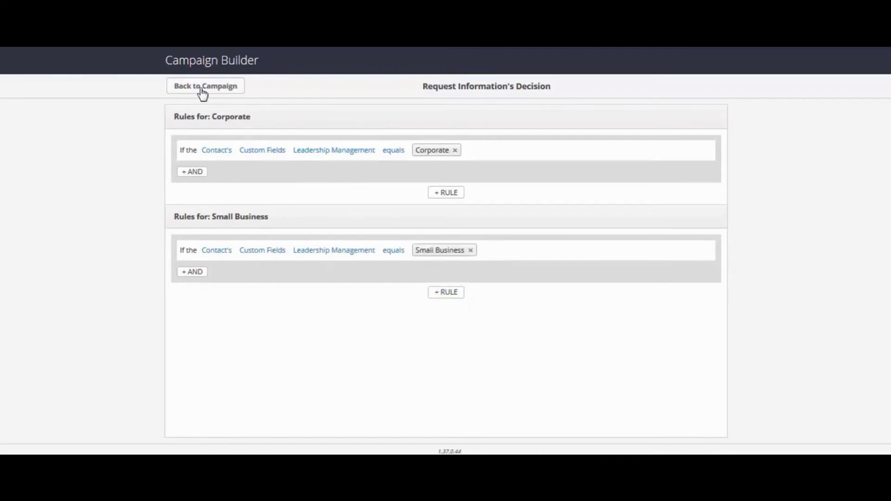
{"action": "left_click", "coordinate": [203, 89]}
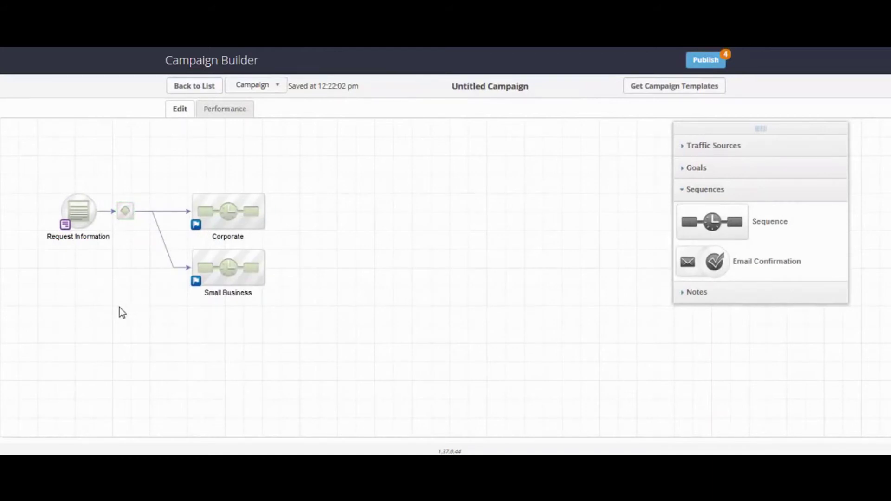
Step: Add a sequence below Small Business, connect the Request Information goal to it and name it "Non Profit"
{"action": "left_click_drag", "start_coordinate": [697, 235], "coordinate": [200, 320]}
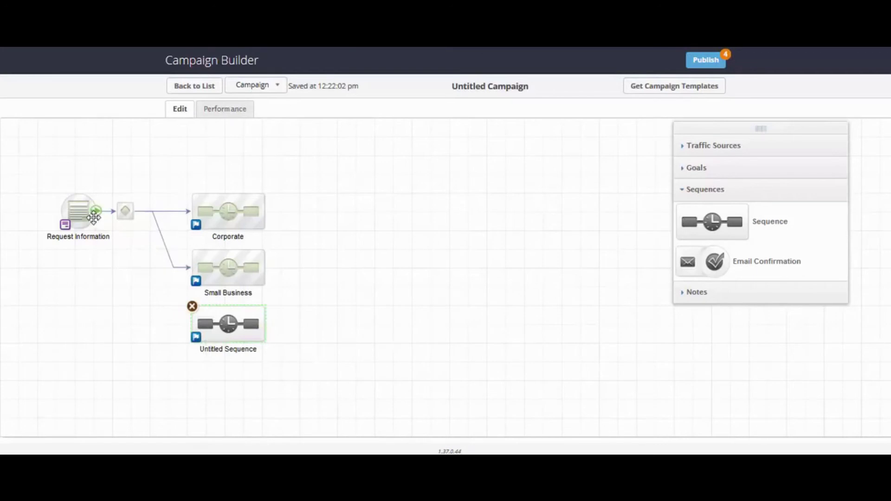
{"action": "left_click_drag", "start_coordinate": [94, 215], "coordinate": [214, 346]}
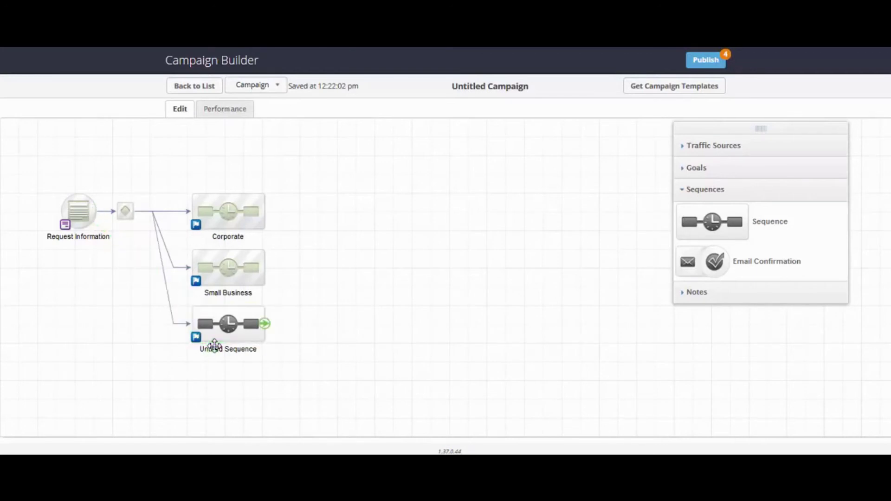
{"action": "double_click", "coordinate": [253, 350]}
{"action": "type", "text": "Non Profit"}
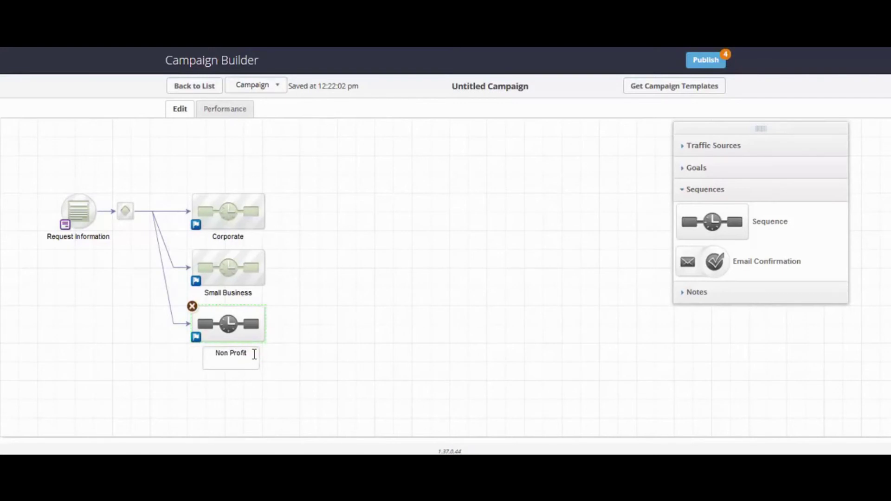
{"action": "left_click", "coordinate": [370, 366]}
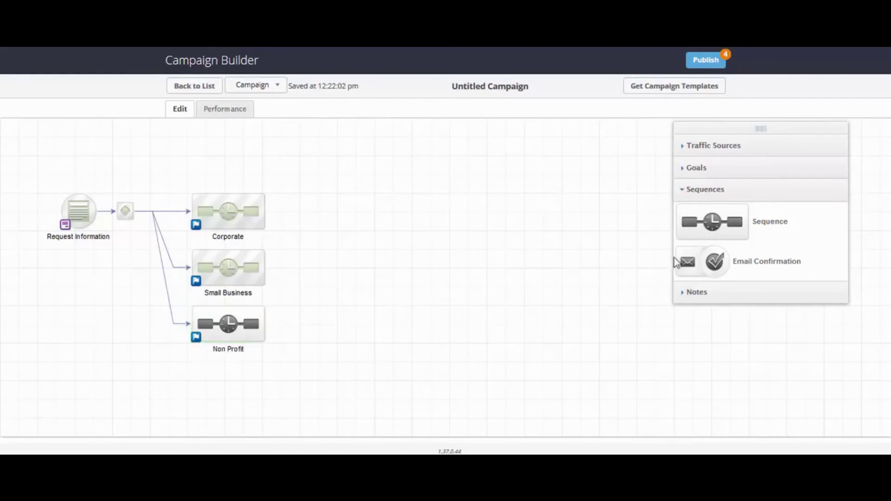
Step: Add a sequence named "Government" below Non Profit and connect the Request Information goal to it
{"action": "left_click_drag", "start_coordinate": [700, 227], "coordinate": [220, 406]}
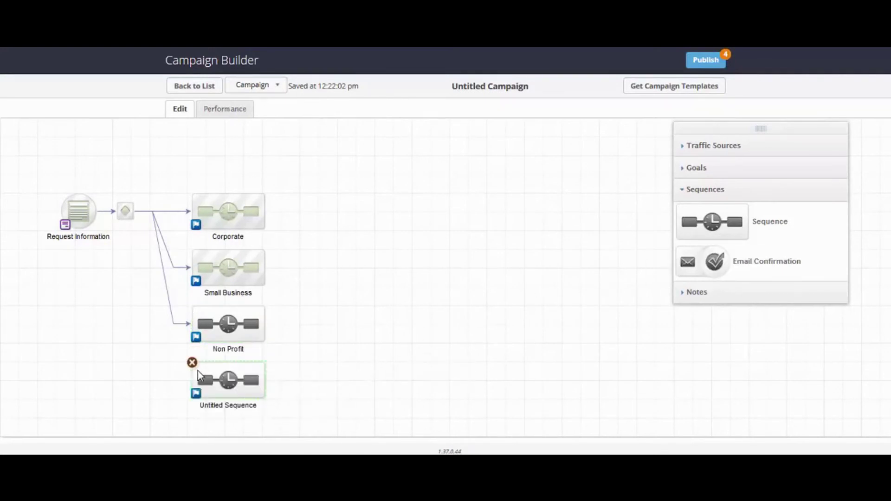
{"action": "left_click", "coordinate": [220, 406]}
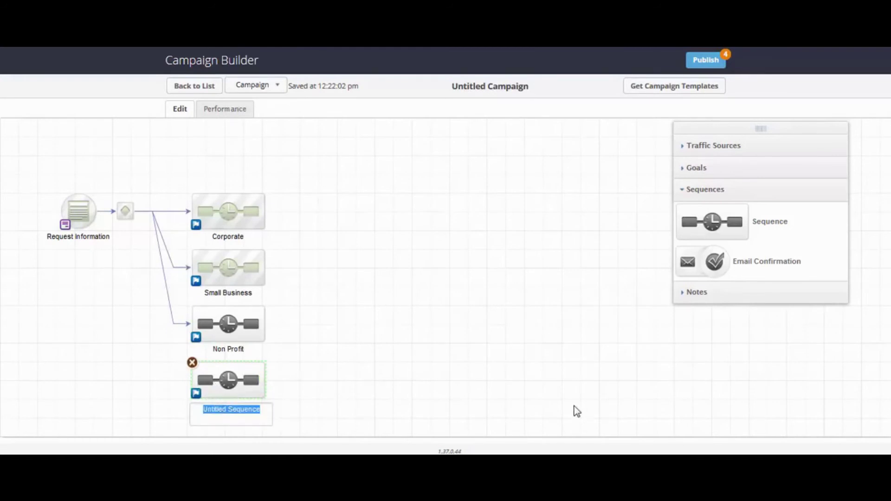
{"action": "type", "text": "Government"}
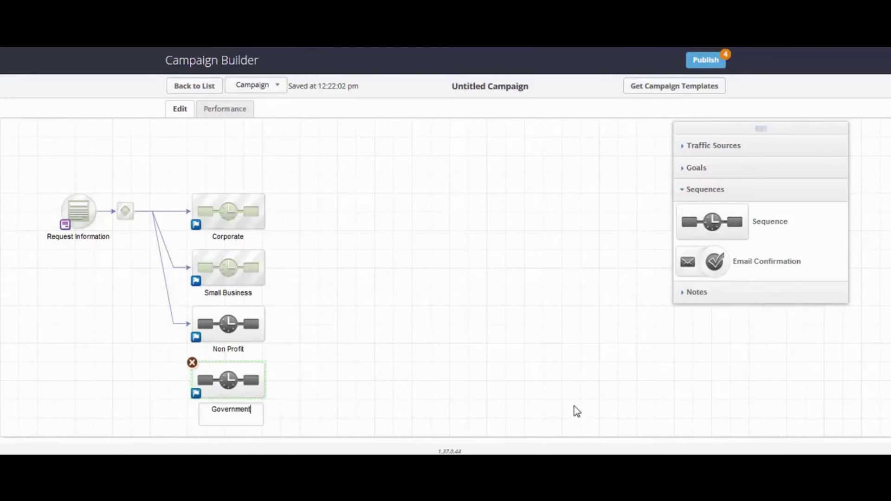
{"action": "left_click", "coordinate": [394, 343]}
{"action": "left_click_drag", "start_coordinate": [99, 218], "coordinate": [228, 381]}
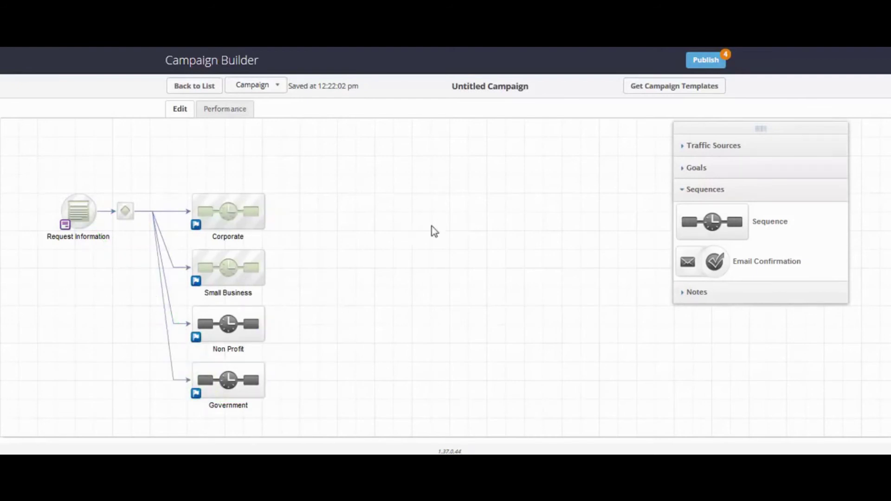
Step: Add a sequence beside Corporate, connect Corporate to it and name it "Continue Conversation"
{"action": "left_click_drag", "start_coordinate": [397, 370], "coordinate": [394, 343]}
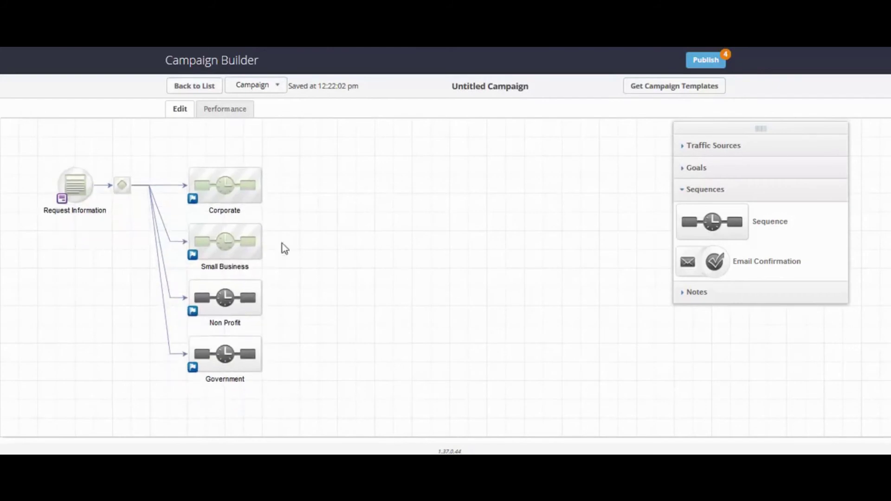
{"action": "left_click_drag", "start_coordinate": [712, 220], "coordinate": [304, 167]}
{"action": "left_click_drag", "start_coordinate": [262, 188], "coordinate": [327, 202]}
{"action": "left_click", "coordinate": [334, 210]}
{"action": "key", "text": "BackSpace"}
{"action": "type", "text": "Contin"}
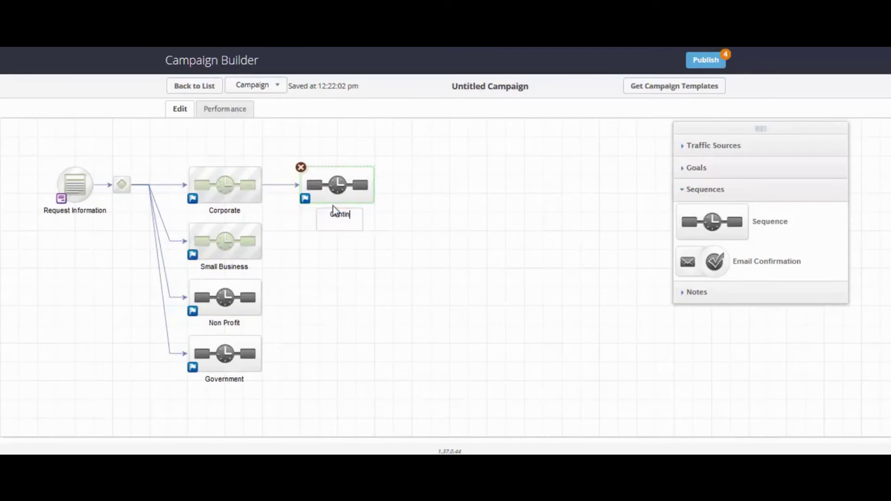
{"action": "type", "text": "ue Conversation"}
{"action": "left_click", "coordinate": [400, 186]}
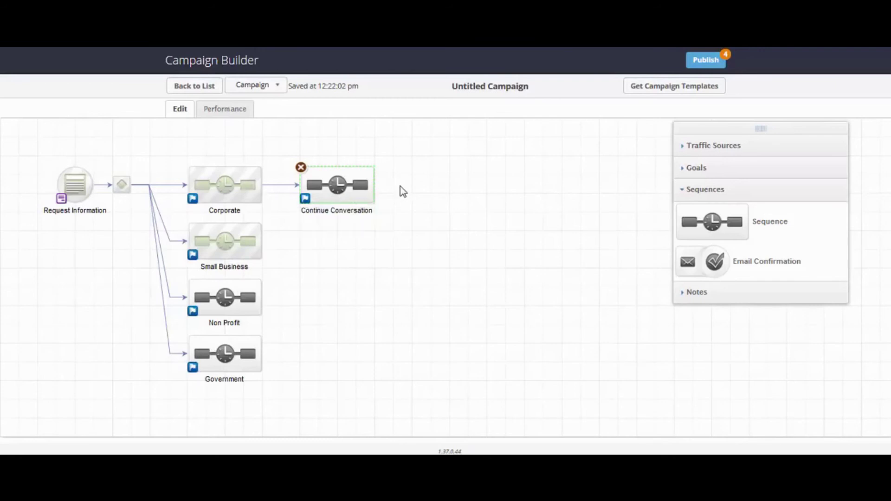
{"action": "mouse_move", "coordinate": [355, 191]}
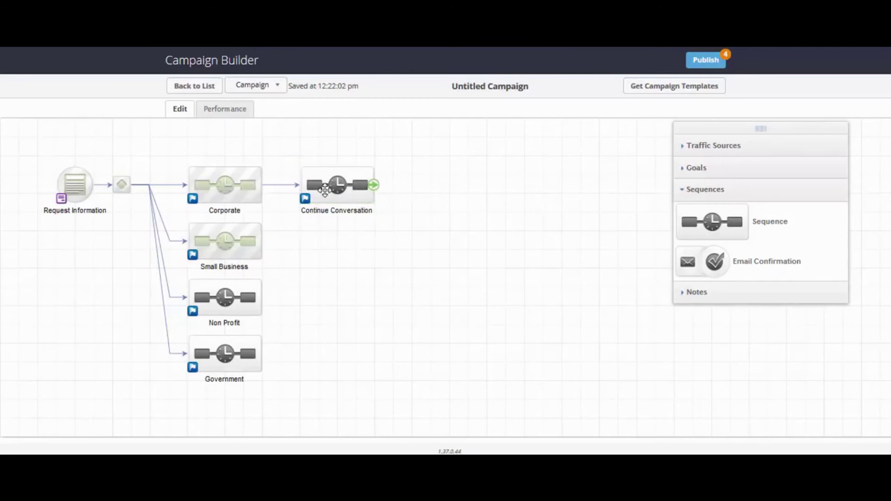